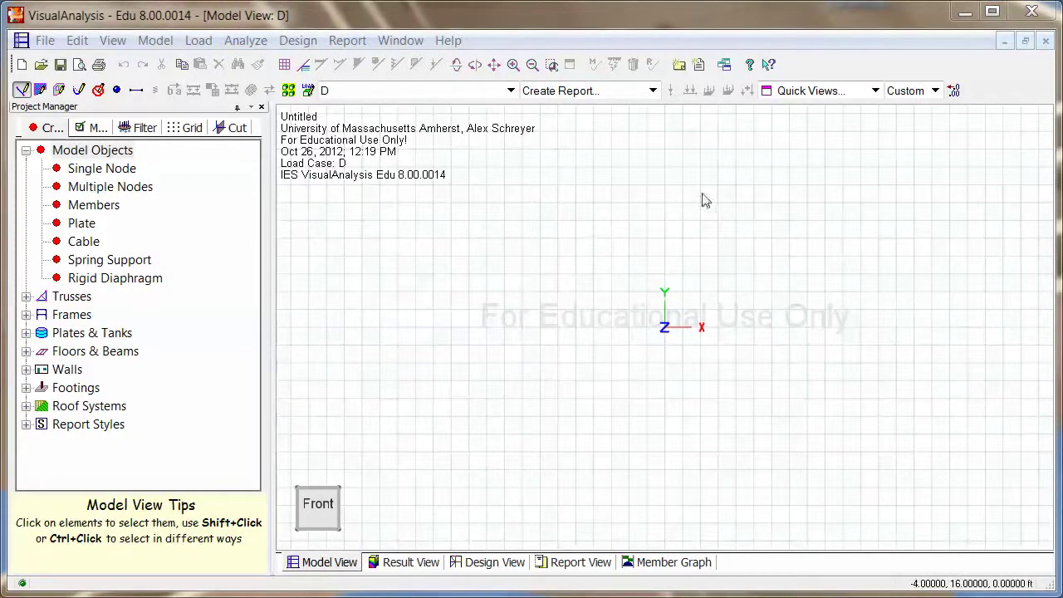
# Step: Change the Design Criteria structure type from Space Frame to Plane Frame
pyautogui.click(83, 131)
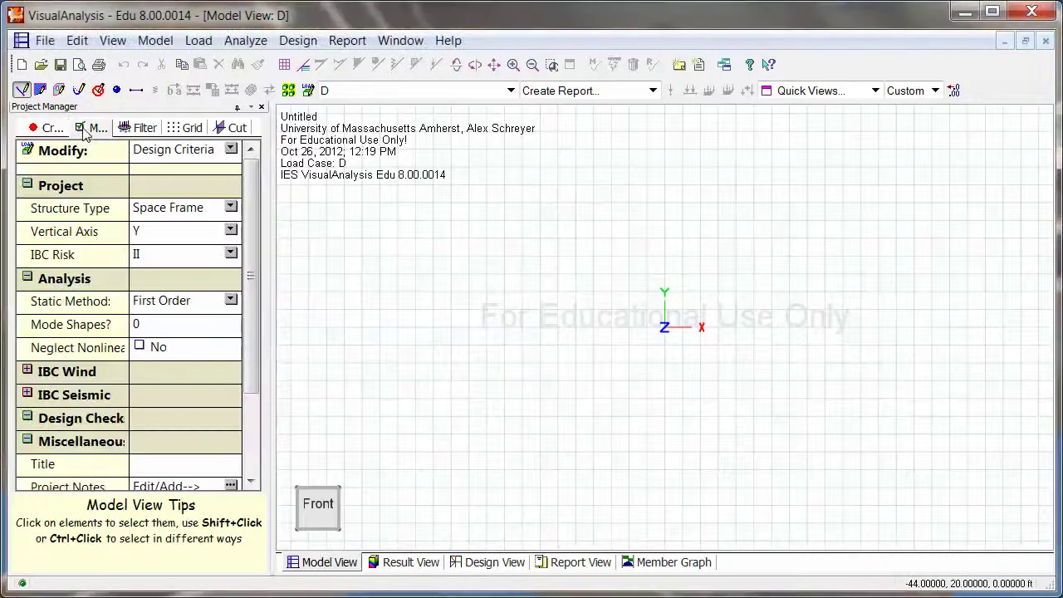
pyautogui.click(177, 214)
pyautogui.click(170, 249)
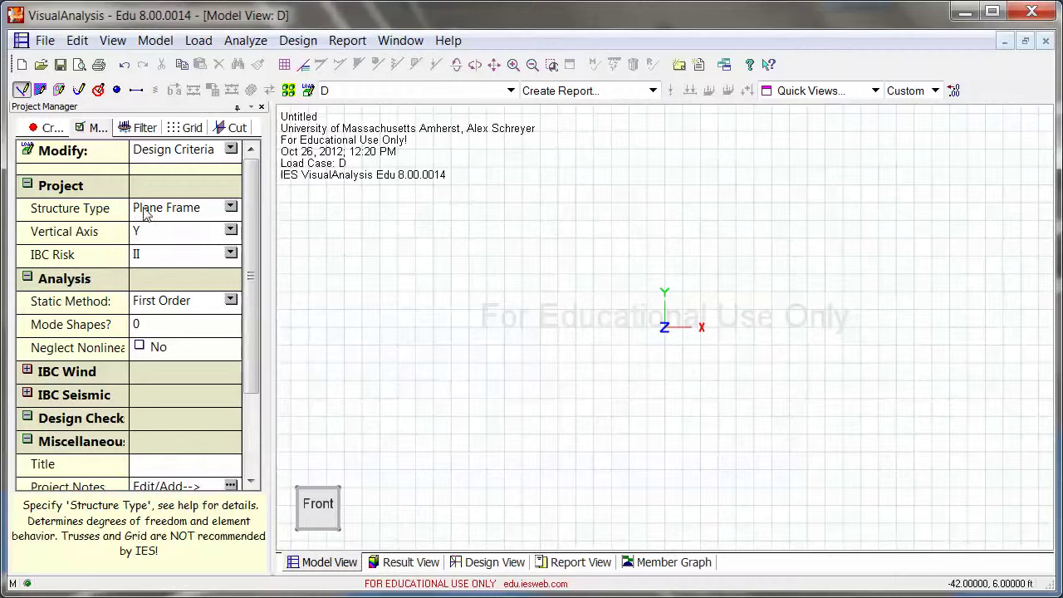
# Step: Generate a Roof Truss at the origin, 20 ft long and 6 ft high, with 4 panels
pyautogui.click(45, 128)
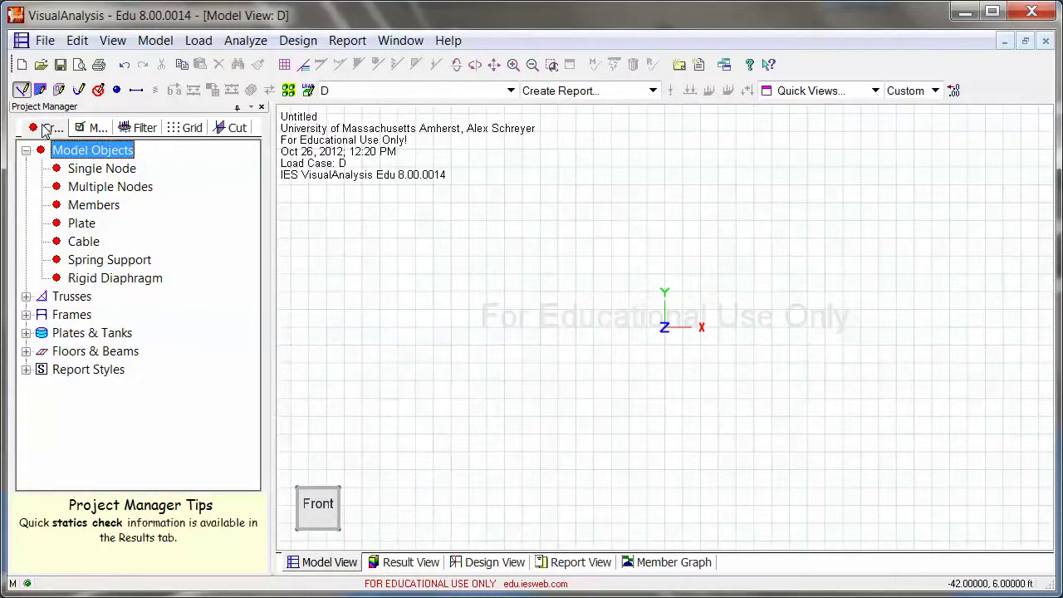
pyautogui.click(25, 296)
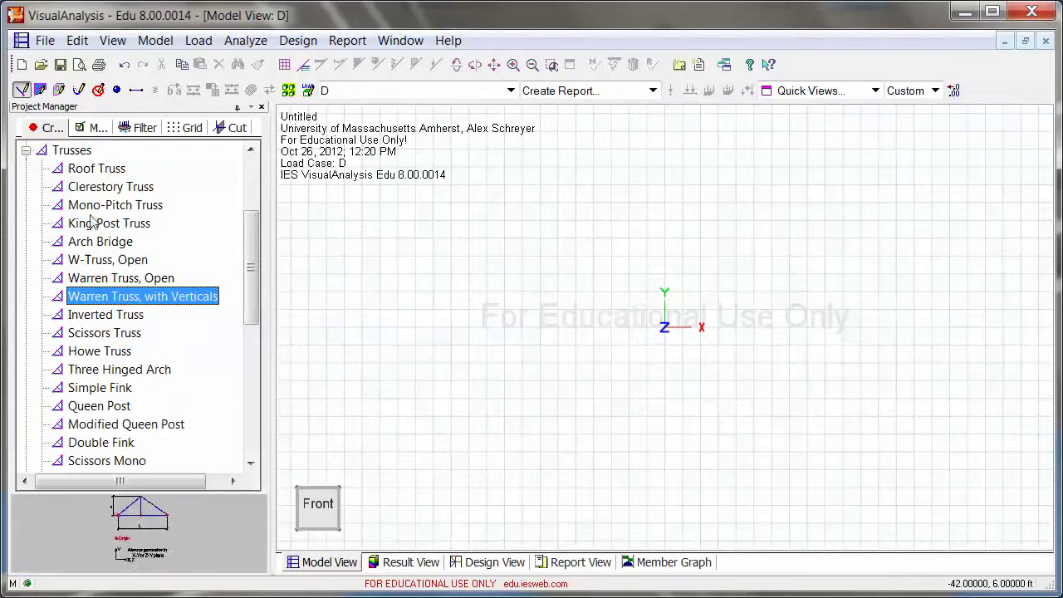
pyautogui.click(90, 169)
pyautogui.doubleClick(96, 169)
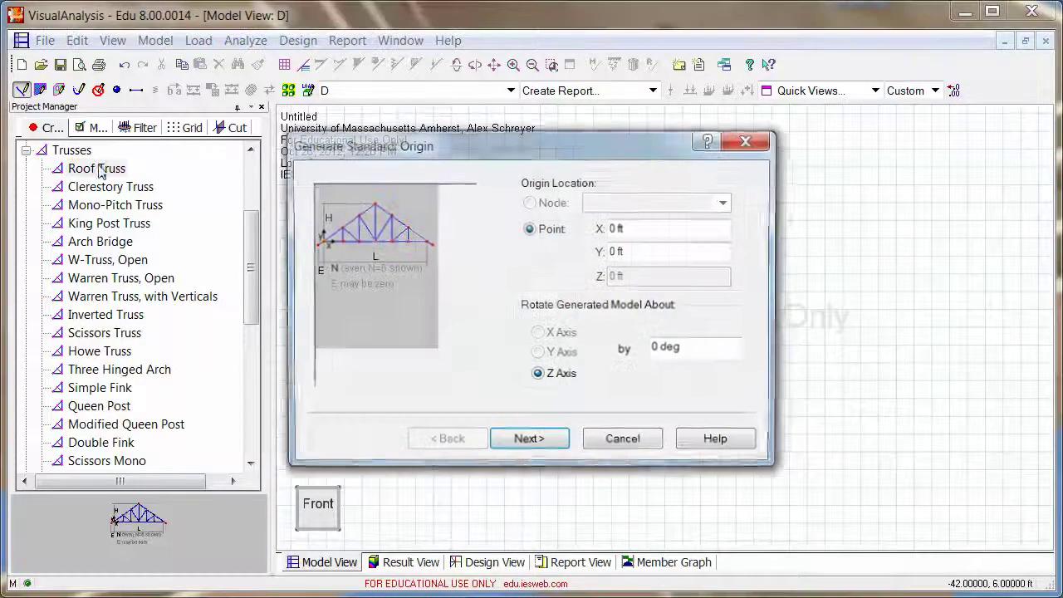
pyautogui.click(553, 442)
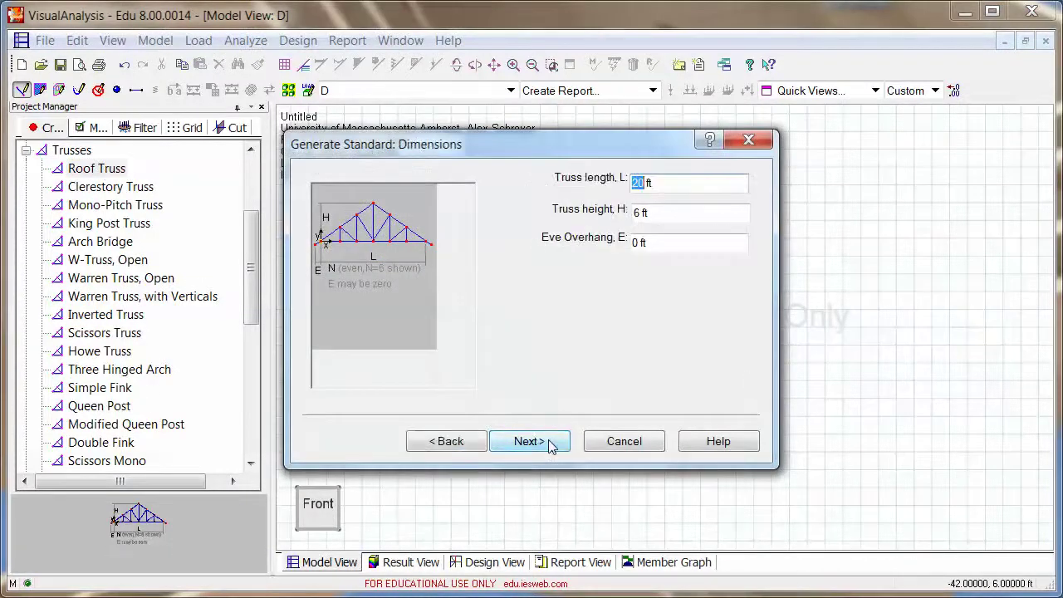
pyautogui.click(530, 441)
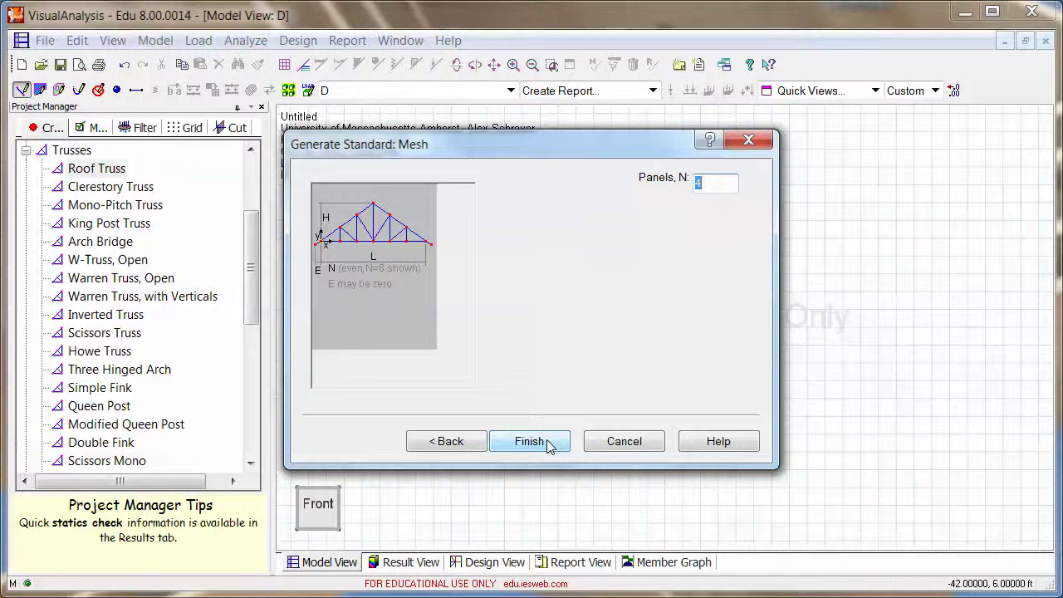
pyautogui.click(530, 442)
# Step: Make the truss's left end node N001 a Pinned support
pyautogui.scroll(3, 769, 314)
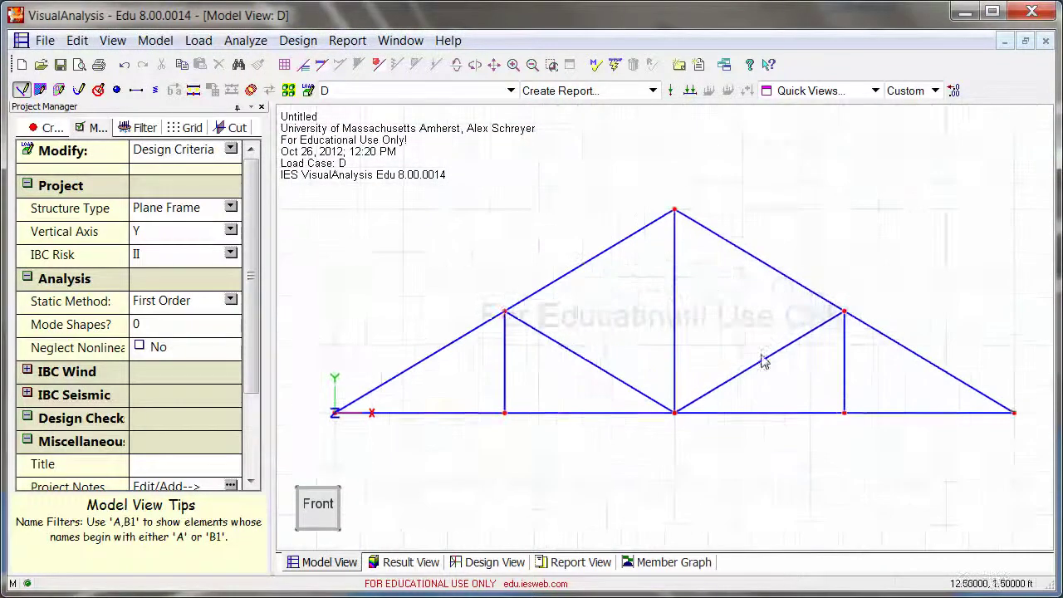
pyautogui.scroll(-1, 764, 361)
pyautogui.moveTo(622, 228); pyautogui.dragTo(585, 212, button='middle')
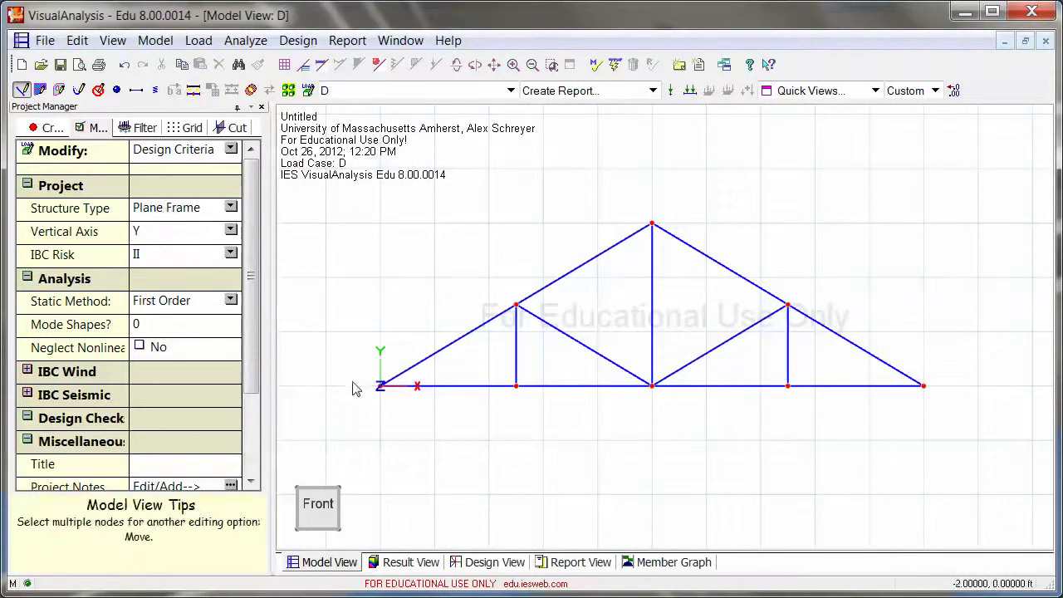
pyautogui.click(381, 386)
pyautogui.click(133, 306)
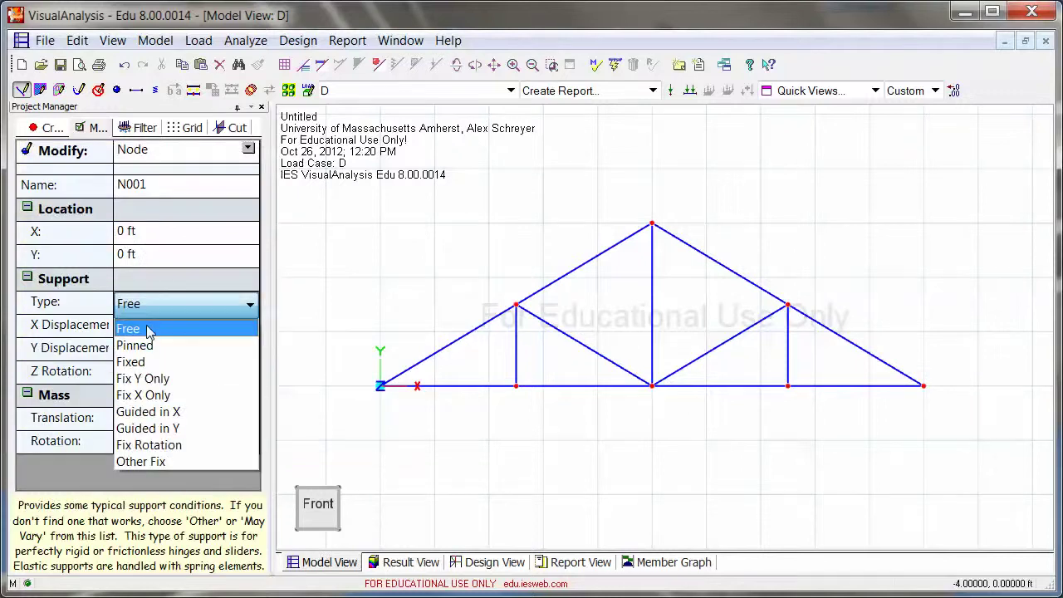
pyautogui.click(156, 346)
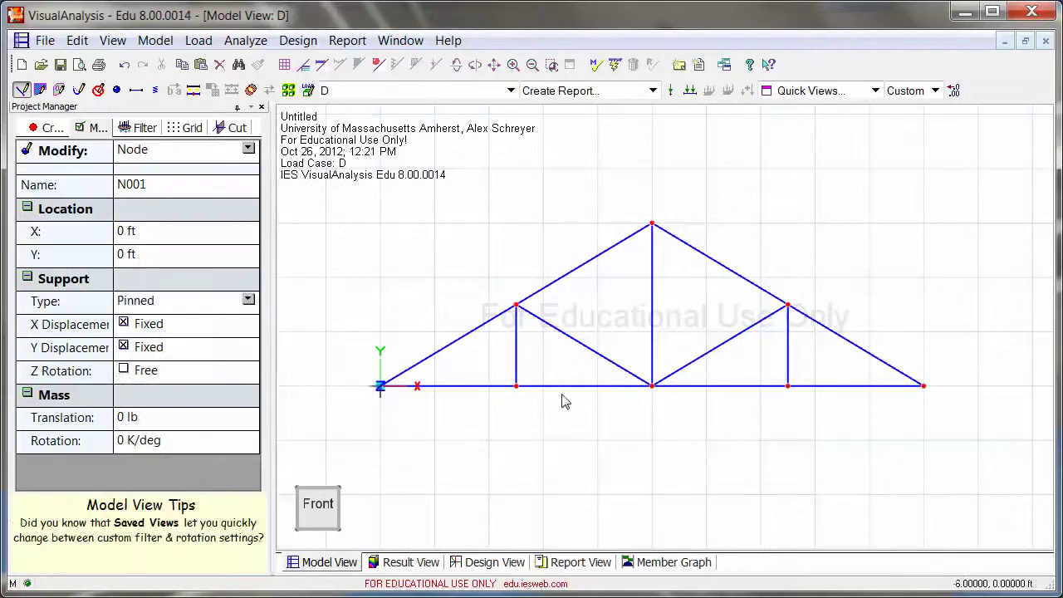
# Step: Set right end node N005 to Fix Y Only, then run the analysis
pyautogui.click(924, 387)
pyautogui.click(179, 303)
pyautogui.click(179, 304)
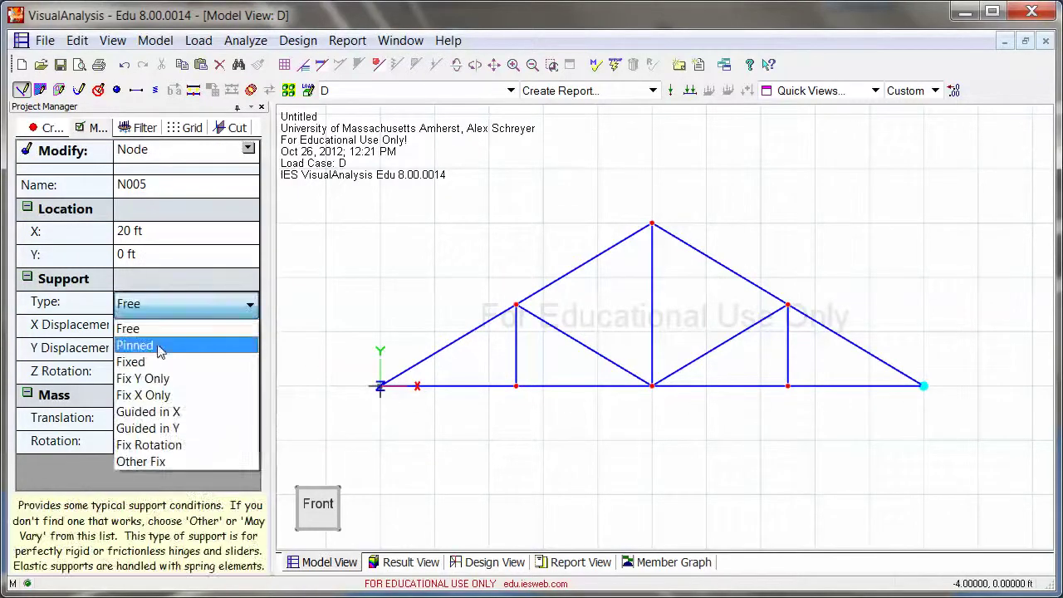
pyautogui.click(155, 379)
pyautogui.click(639, 190)
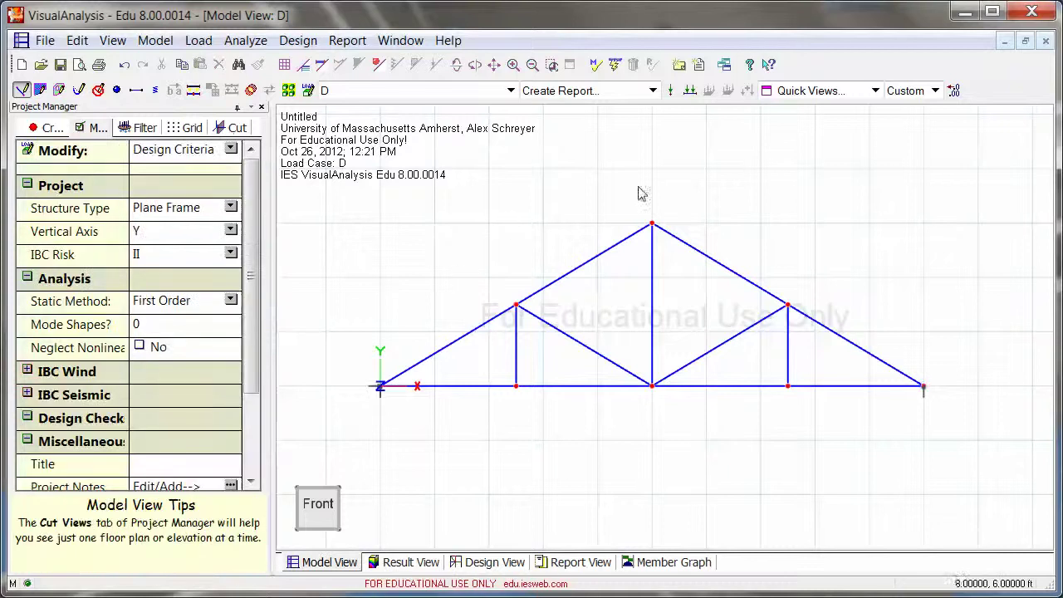
pyautogui.click(616, 65)
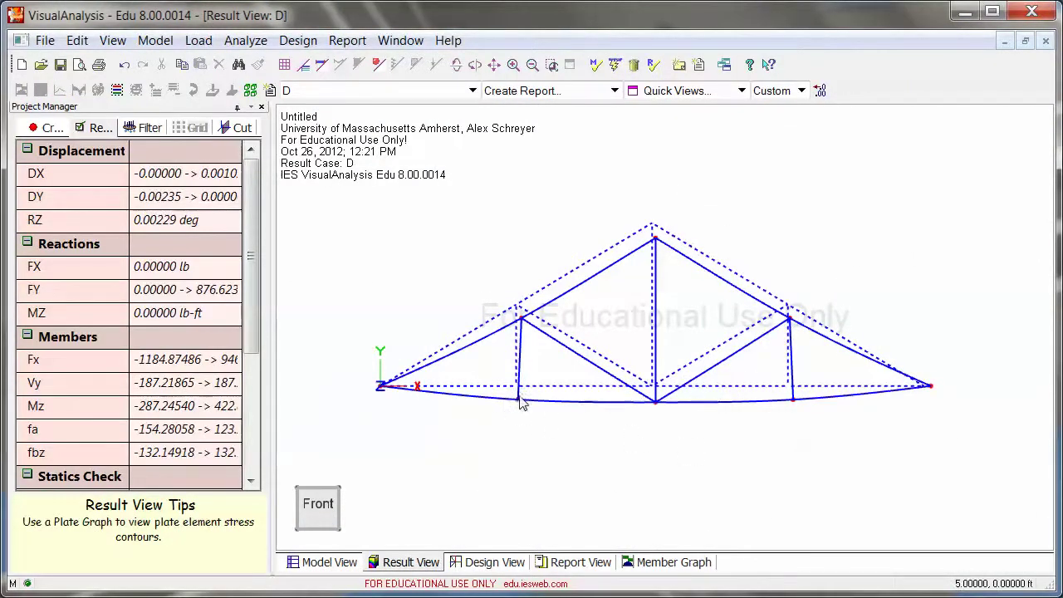
# Step: Inspect the displacements and reactions at joint N002, then return to Model View
pyautogui.moveTo(500, 407)
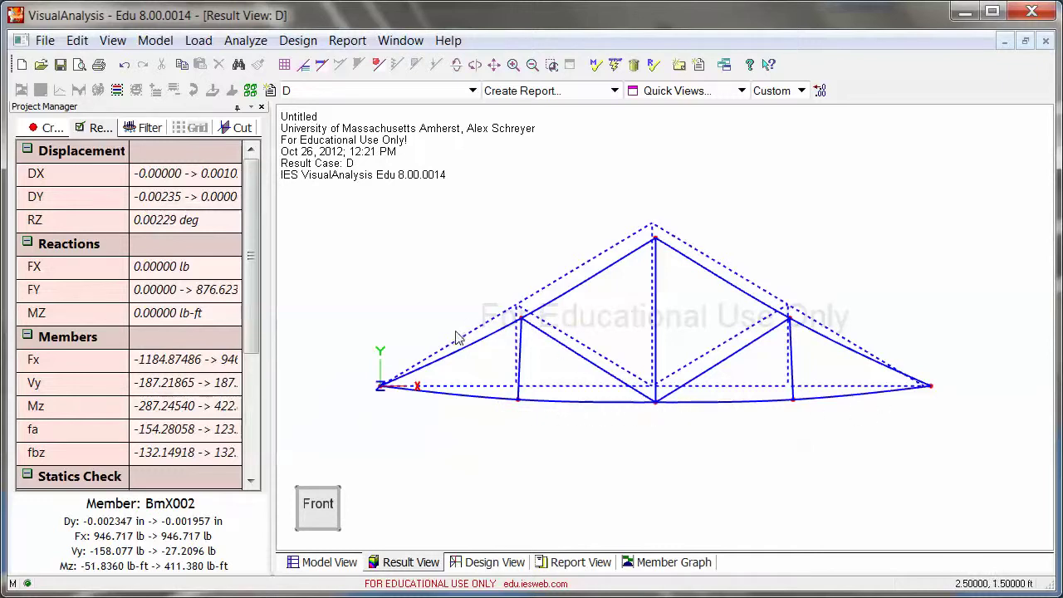
pyautogui.click(522, 320)
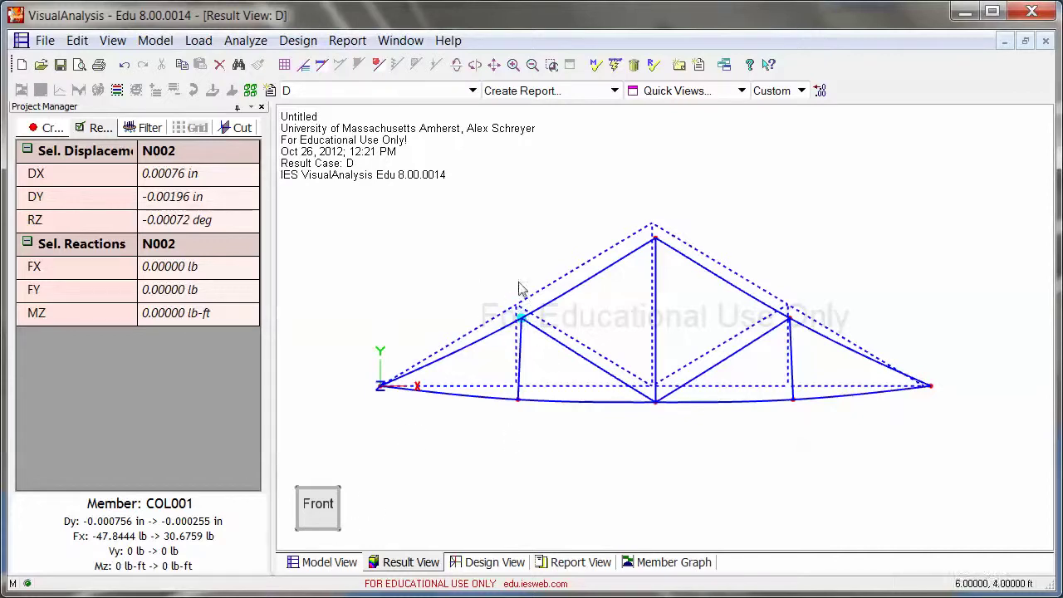
pyautogui.click(329, 562)
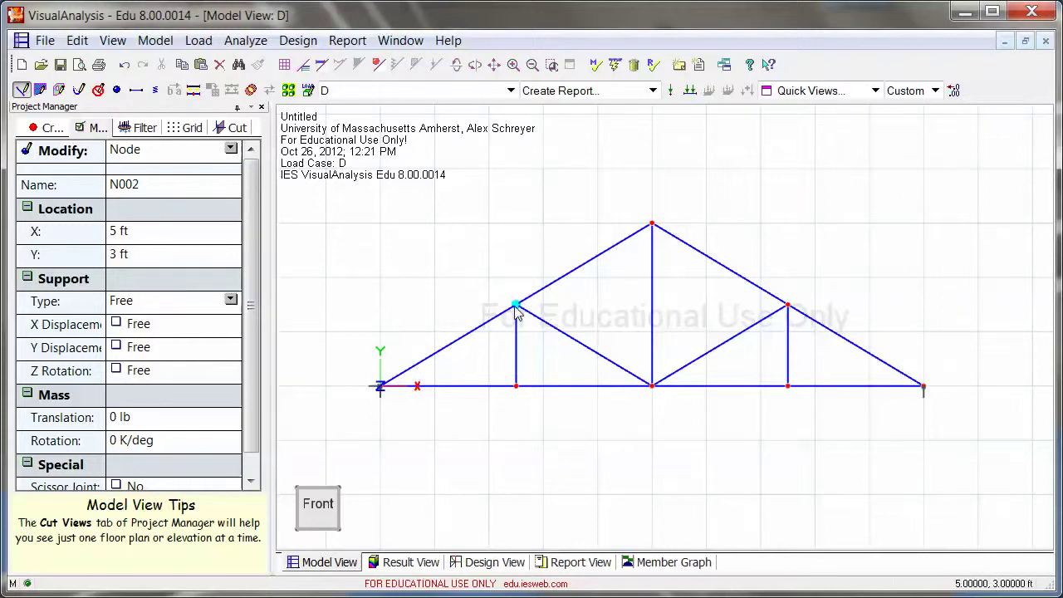
# Step: Select member V001 and review its connection Type options without changing them
pyautogui.click(510, 236)
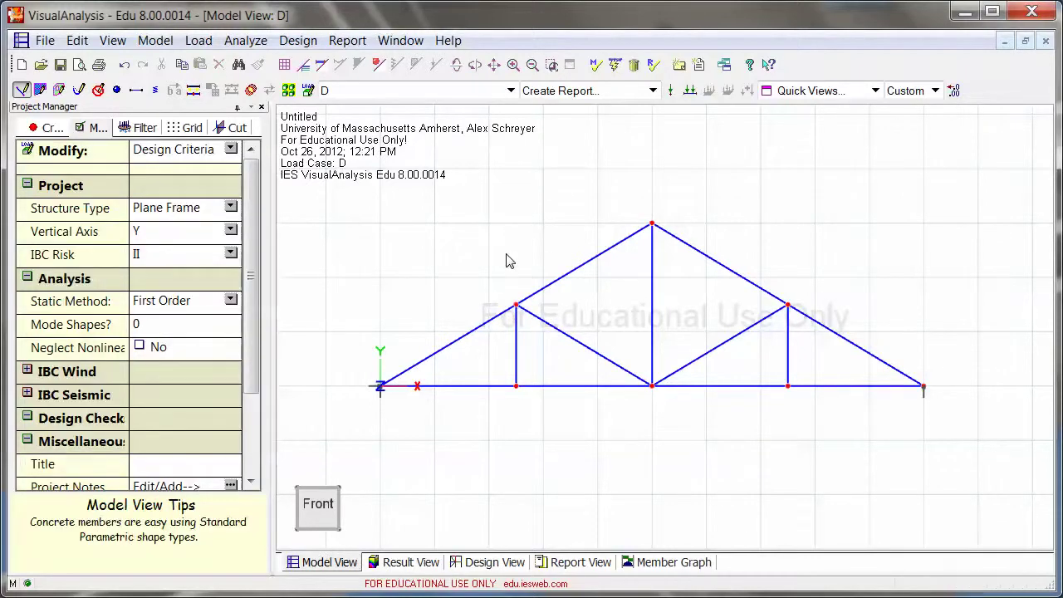
pyautogui.click(430, 359)
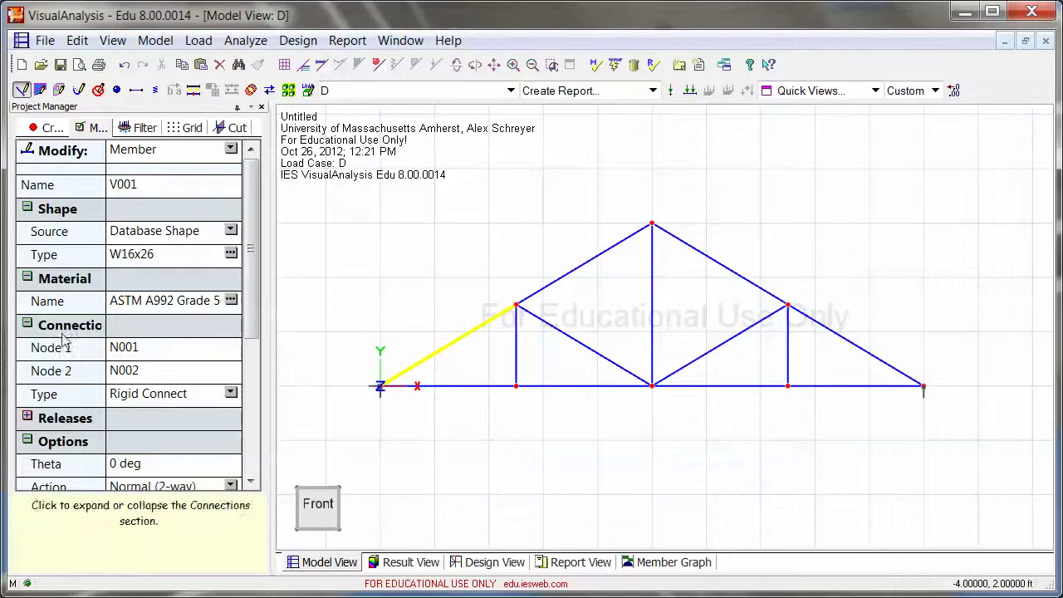
pyautogui.click(232, 395)
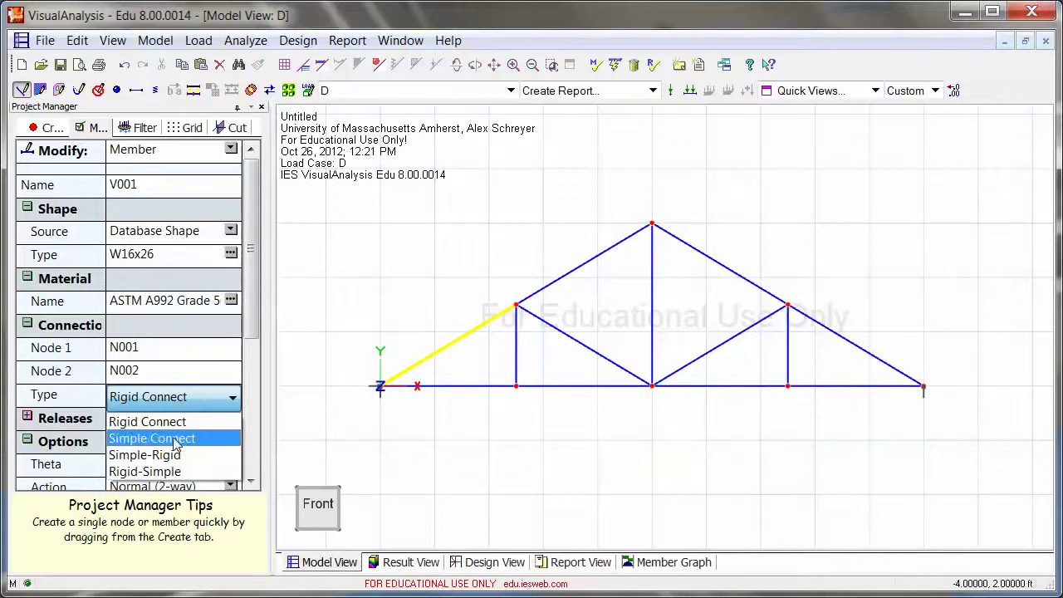
pyautogui.click(416, 311)
pyautogui.click(428, 381)
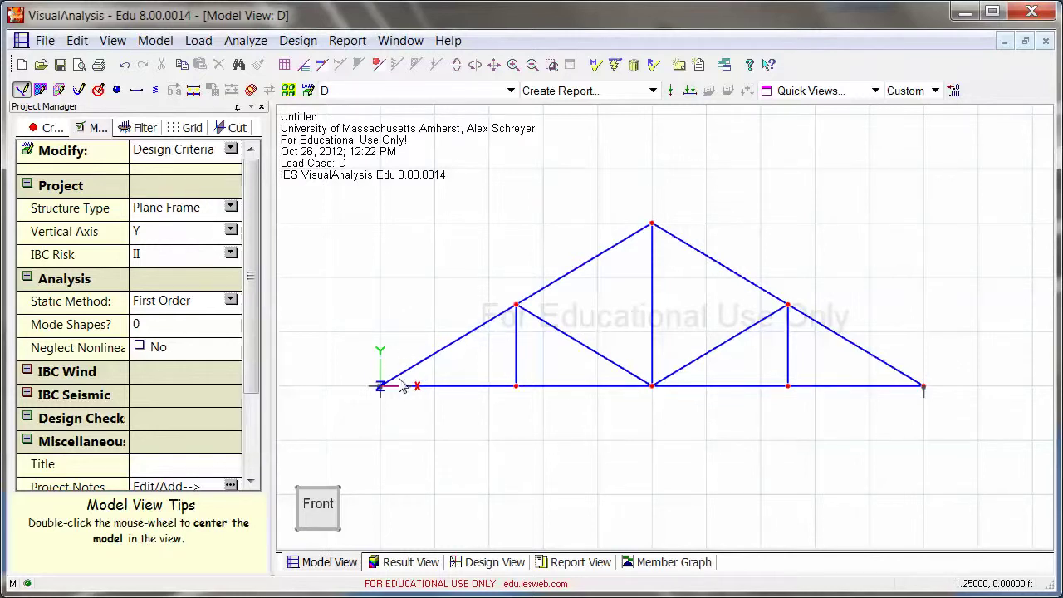
pyautogui.moveTo(383, 390)
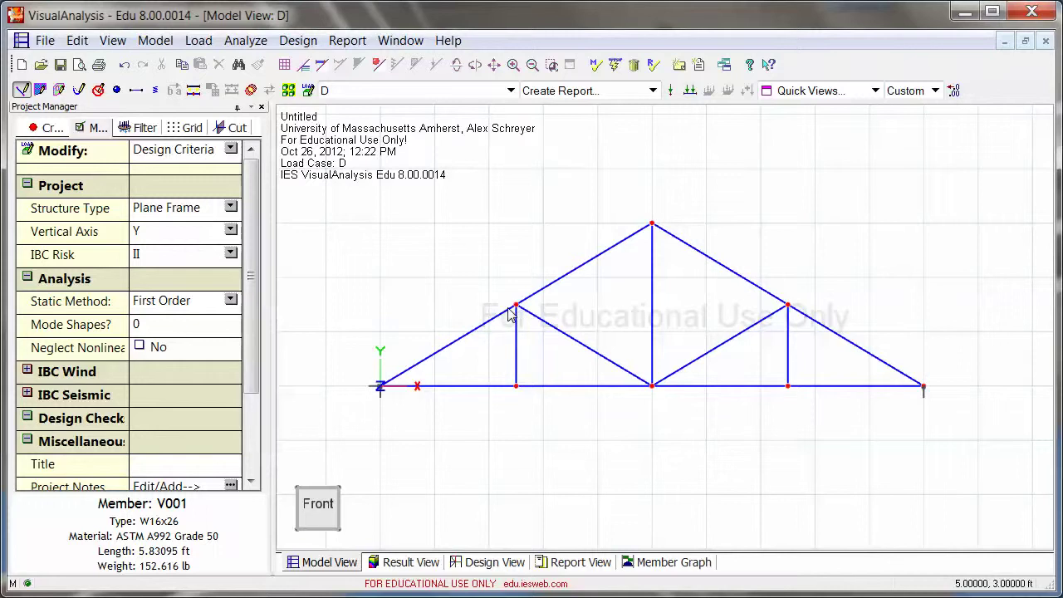
# Step: Set member V001's connection Type to Simple Connect and open the Filter settings
pyautogui.click(450, 357)
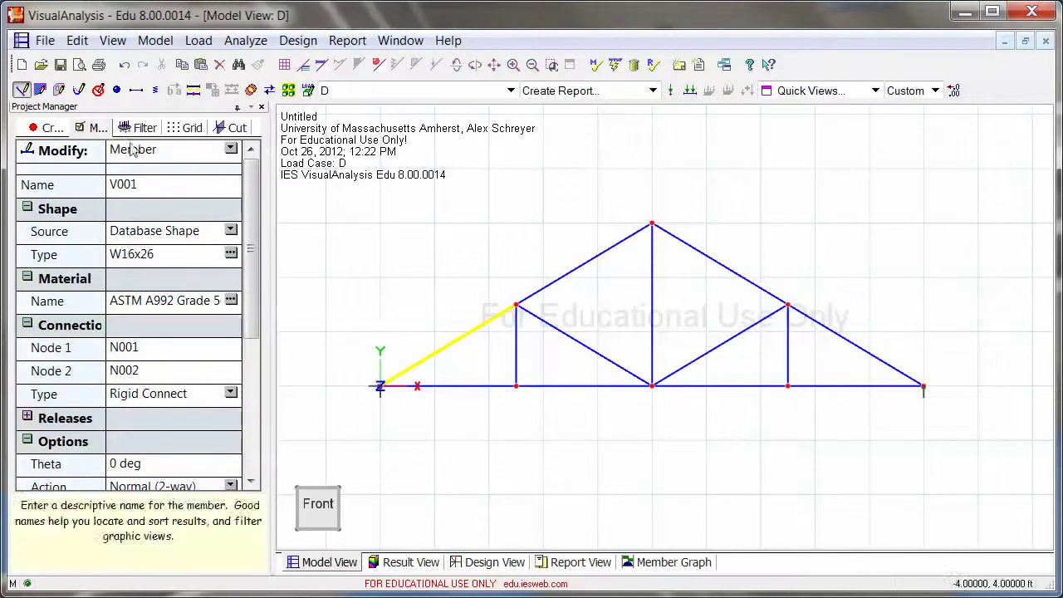
pyautogui.click(190, 395)
pyautogui.click(191, 397)
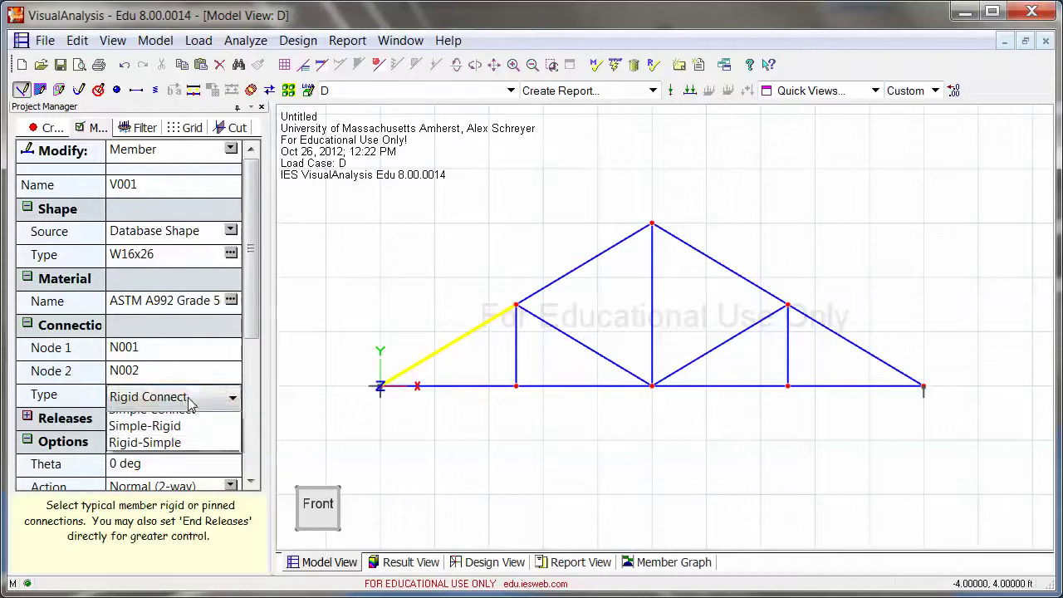
pyautogui.click(159, 437)
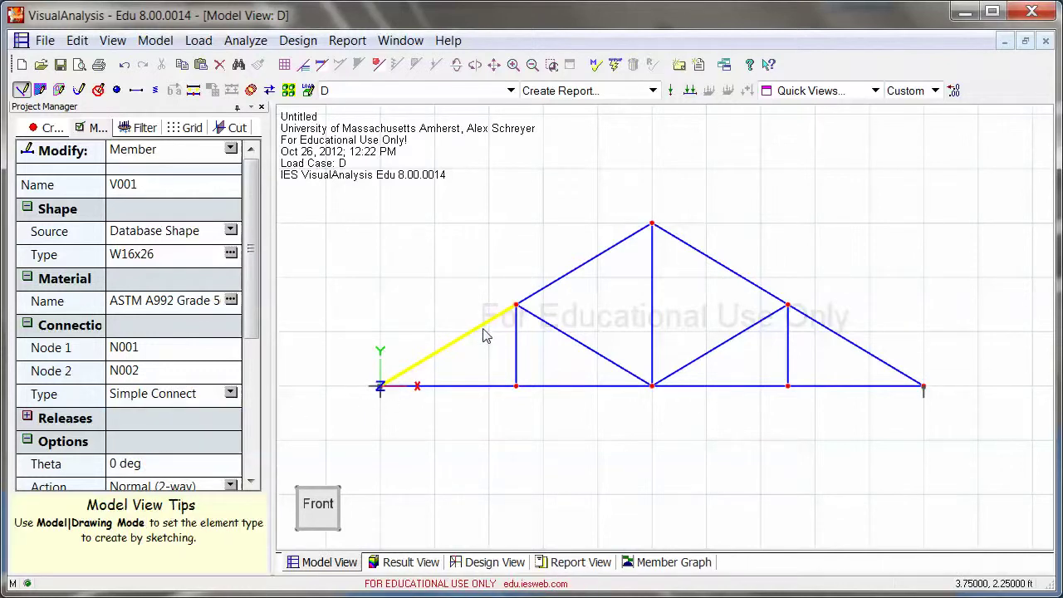
pyautogui.click(438, 267)
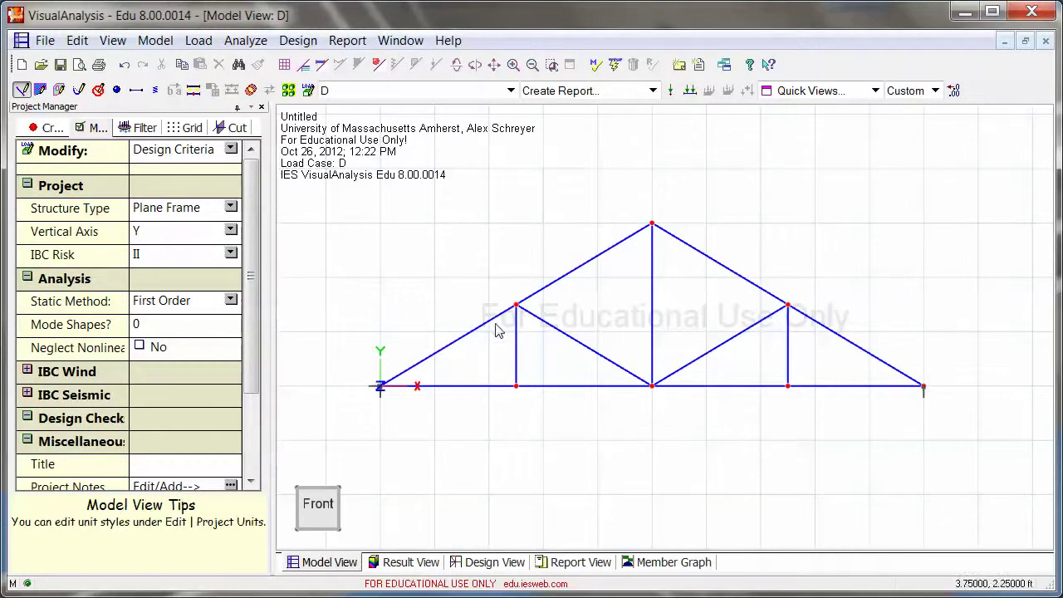
pyautogui.click(145, 129)
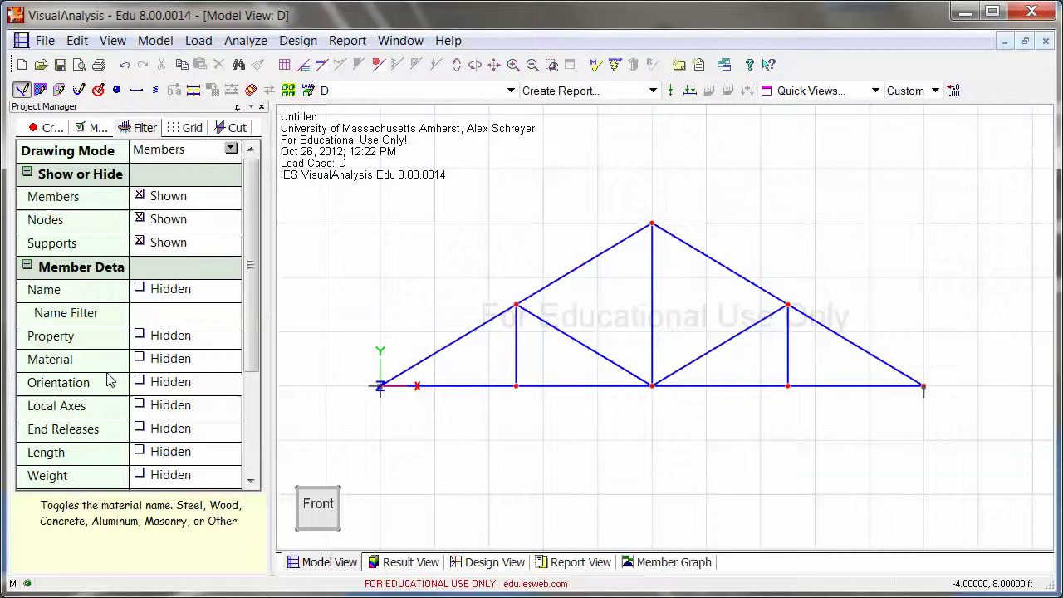
# Step: Set Member Data > End Releases to Shown
pyautogui.click(139, 429)
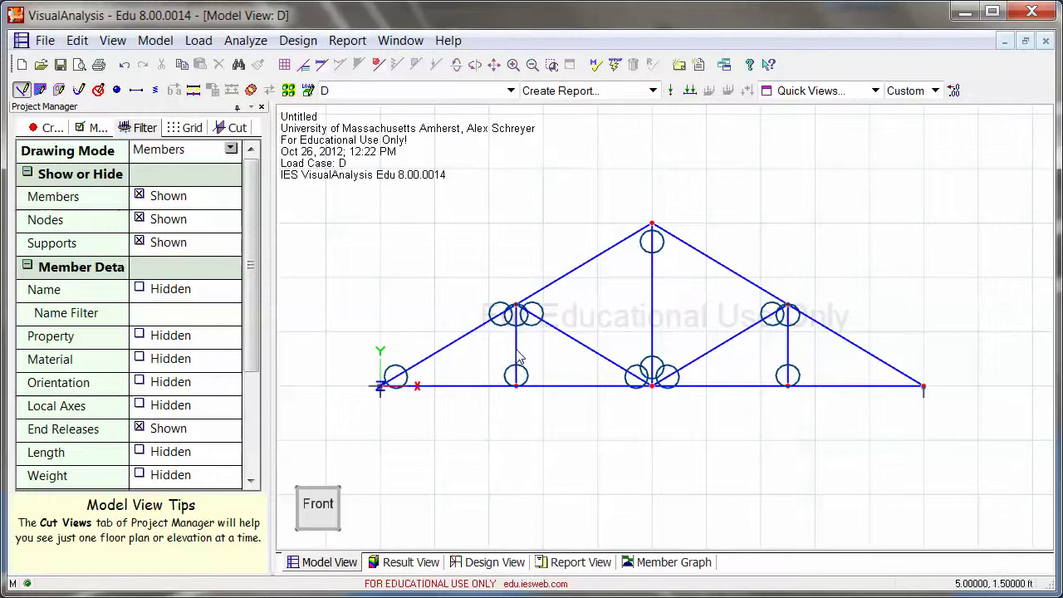
# Step: Change rafter V001's connection Type to Rigid Connect
pyautogui.click(455, 350)
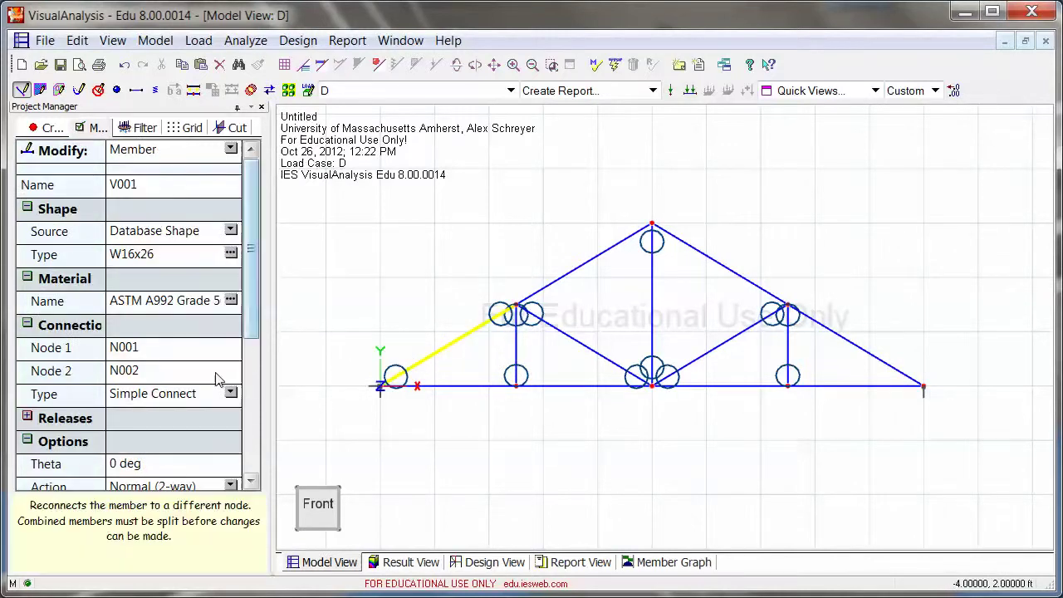
pyautogui.click(191, 396)
pyautogui.click(191, 423)
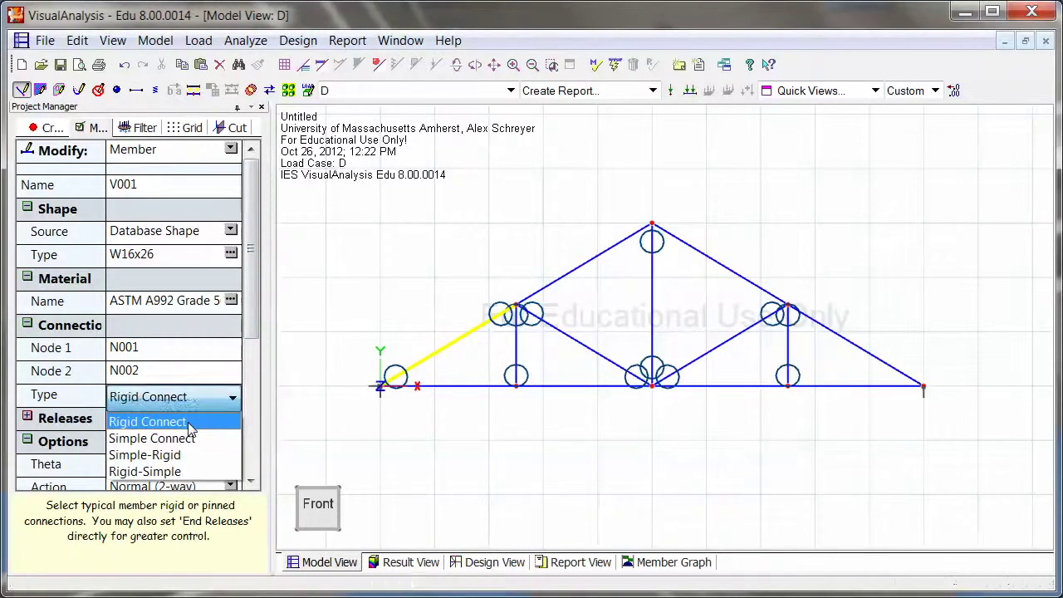
pyautogui.click(446, 249)
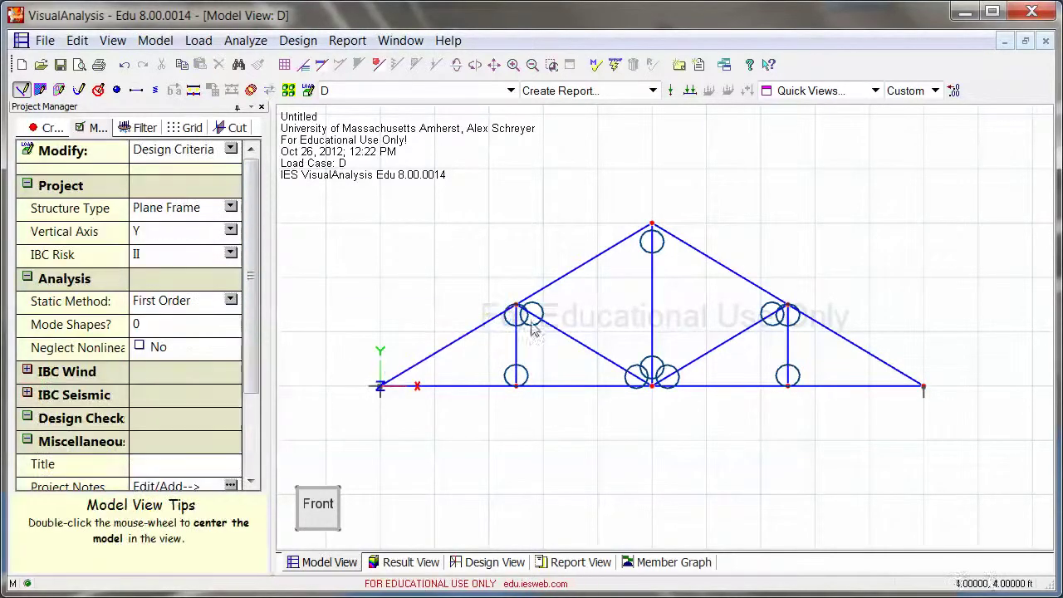
# Step: Check the connection Type of rafters V001–V004 and bottom chords BmX001–BmX004
pyautogui.click(422, 363)
pyautogui.click(556, 284)
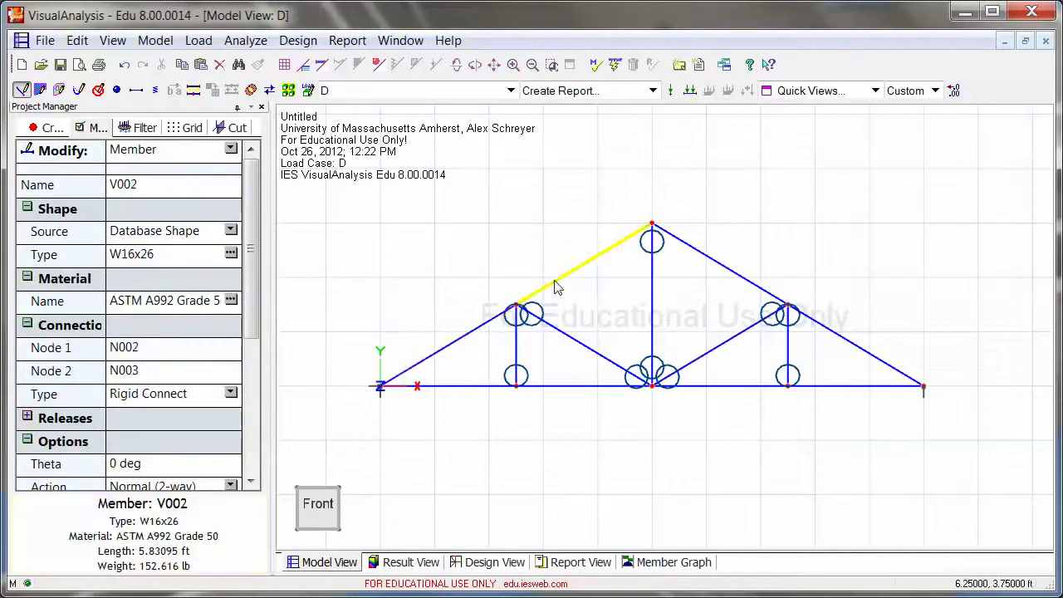
pyautogui.click(708, 260)
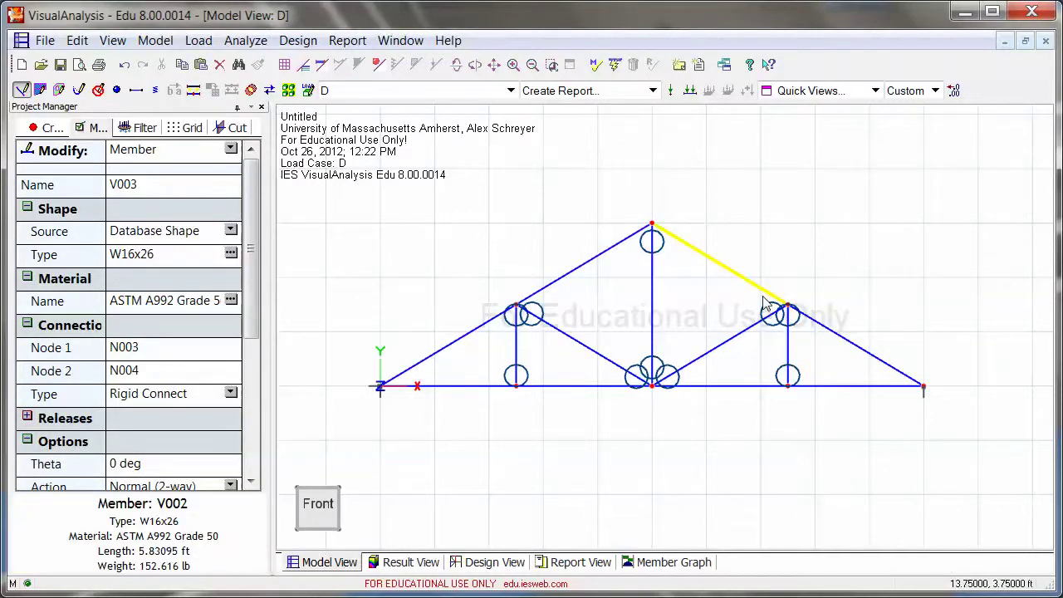
pyautogui.click(839, 341)
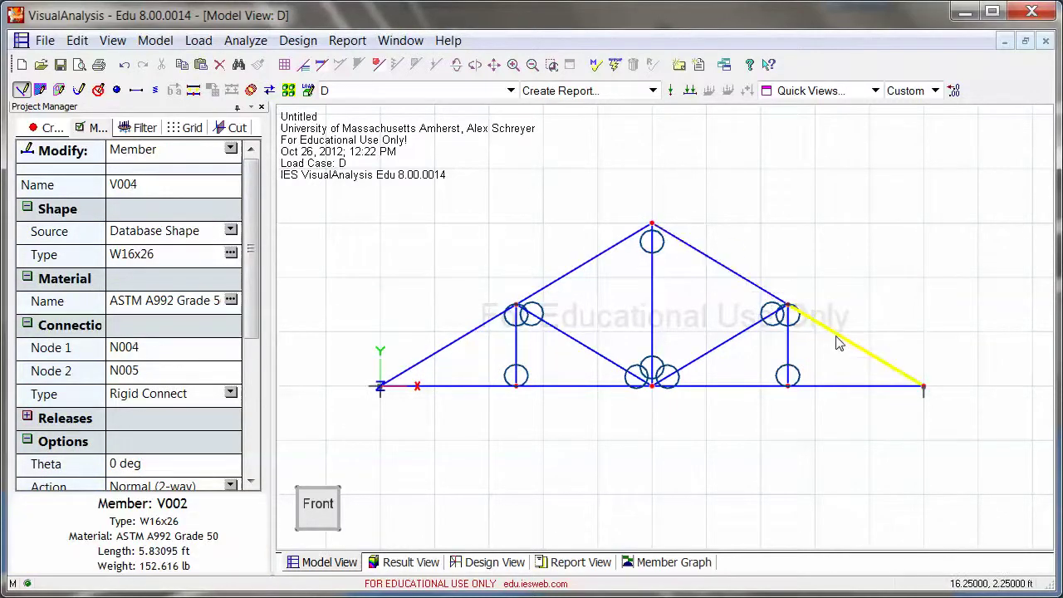
pyautogui.click(476, 388)
pyautogui.click(581, 388)
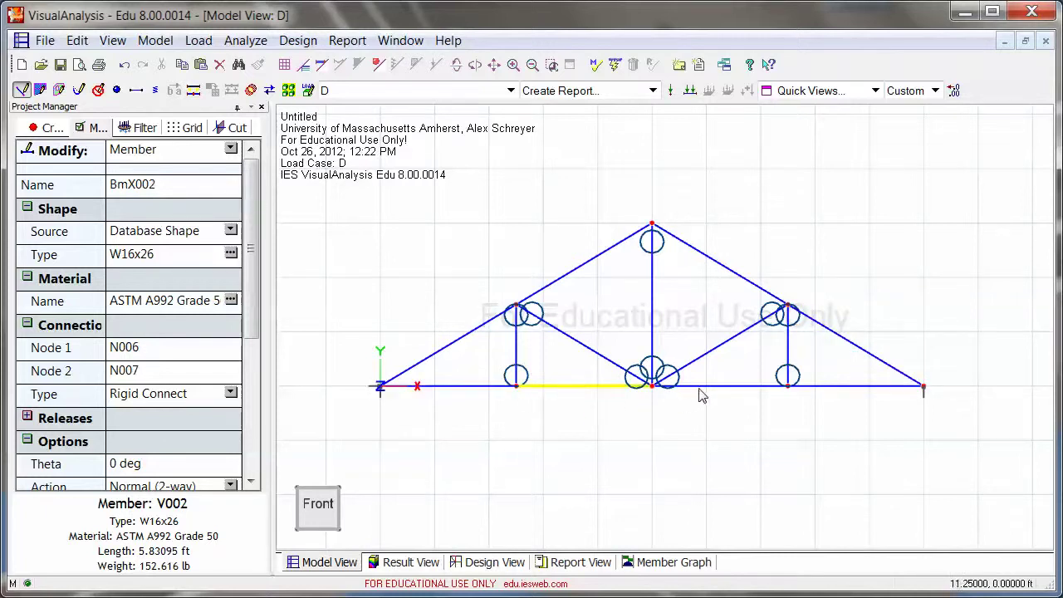
pyautogui.click(702, 392)
pyautogui.click(818, 389)
pyautogui.click(823, 391)
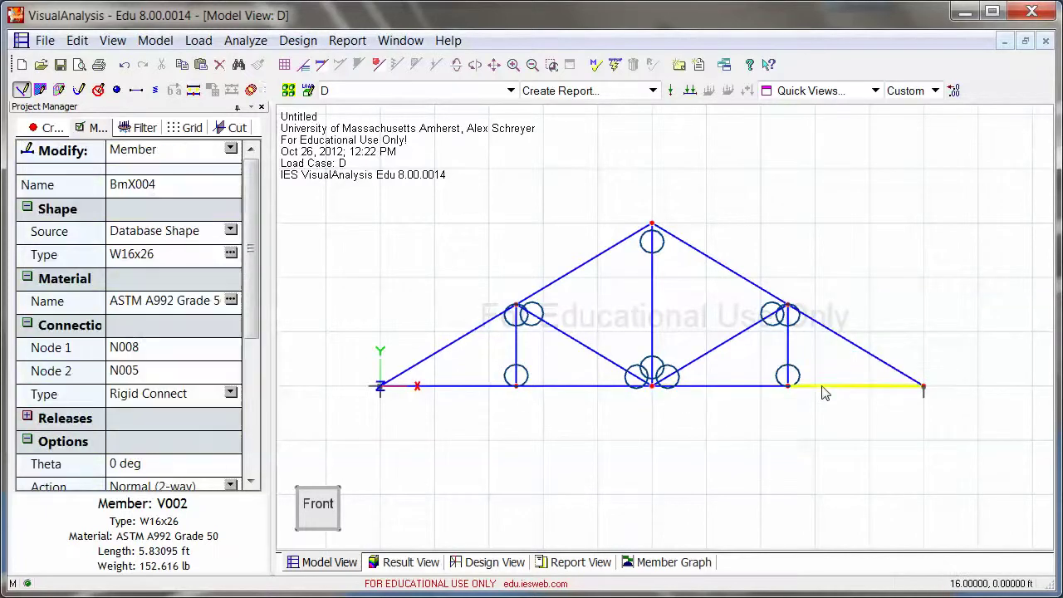
pyautogui.click(729, 435)
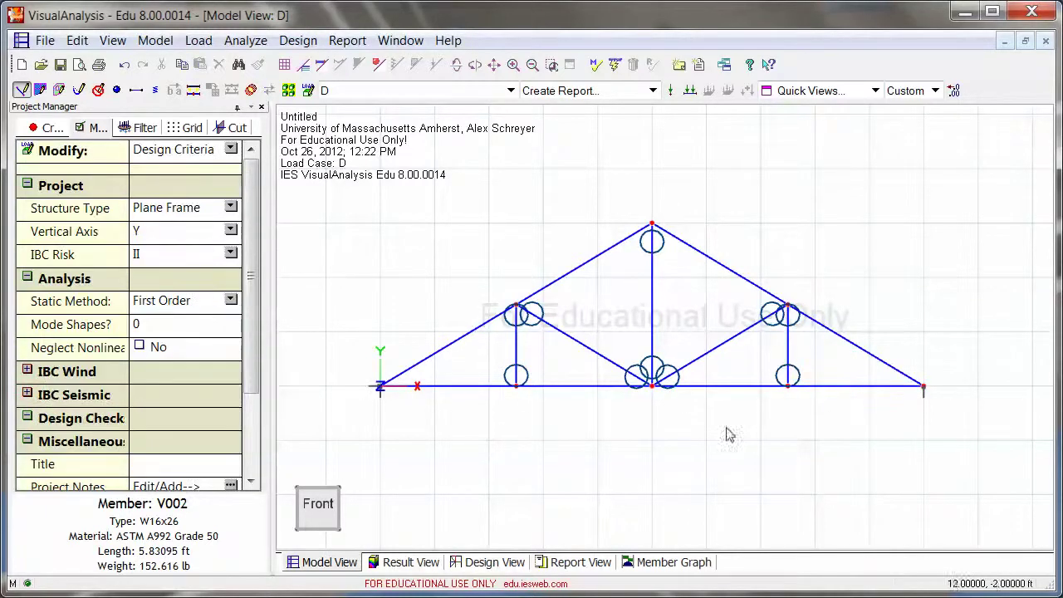
# Step: Recheck rafters V001, V002 and bottom chord BmX002, then select vertical member COL001
pyautogui.click(474, 337)
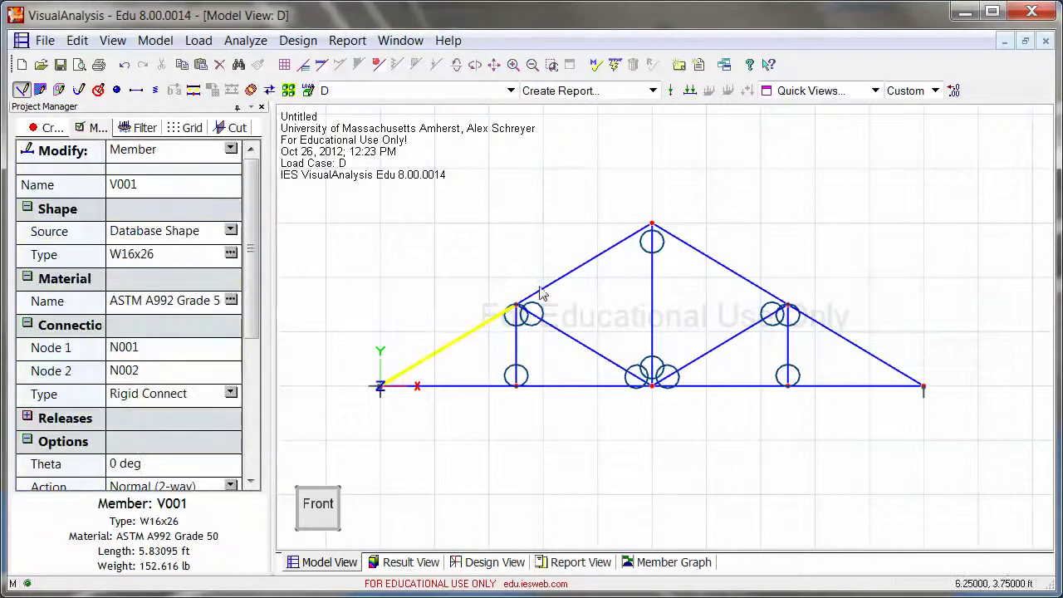
pyautogui.click(549, 286)
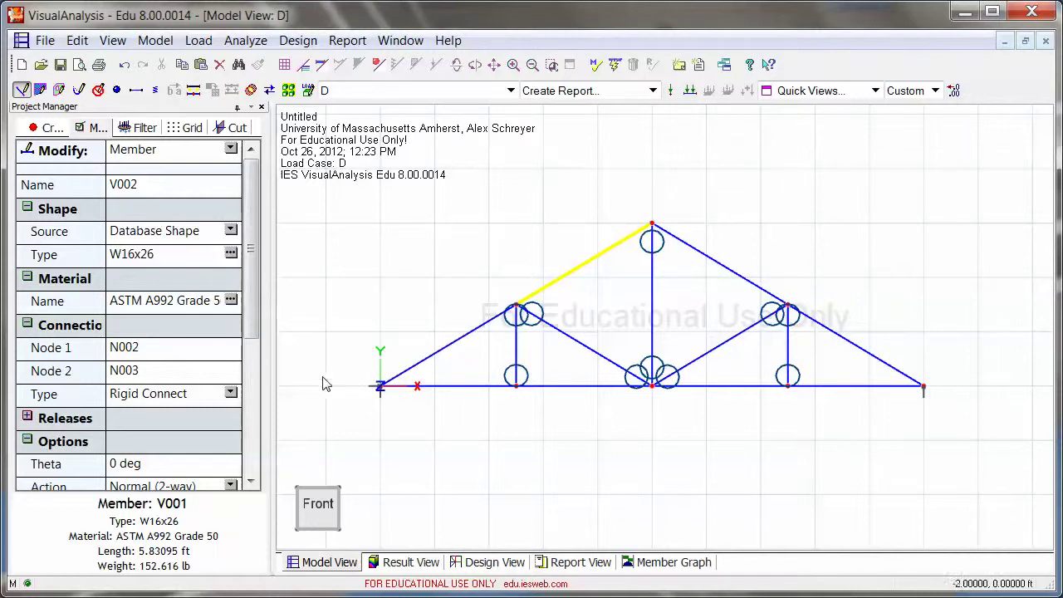
pyautogui.click(453, 349)
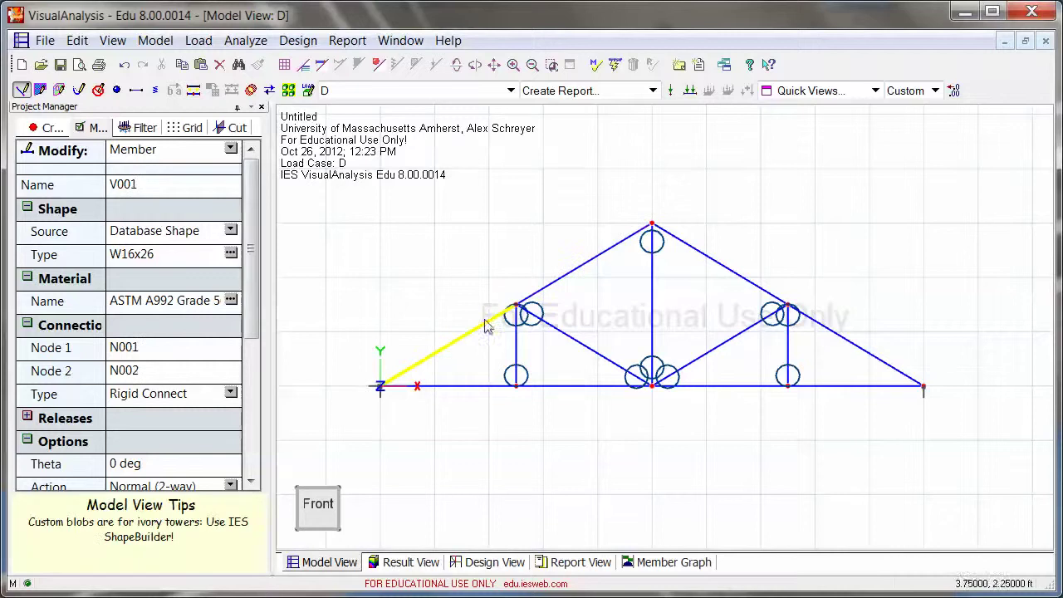
pyautogui.click(456, 287)
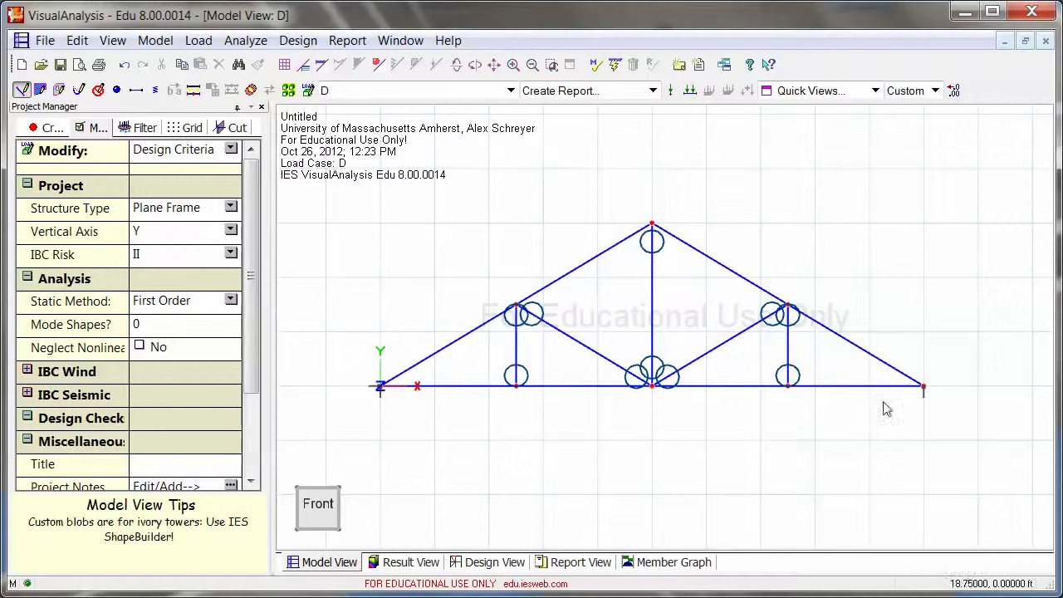
pyautogui.click(544, 290)
pyautogui.click(492, 321)
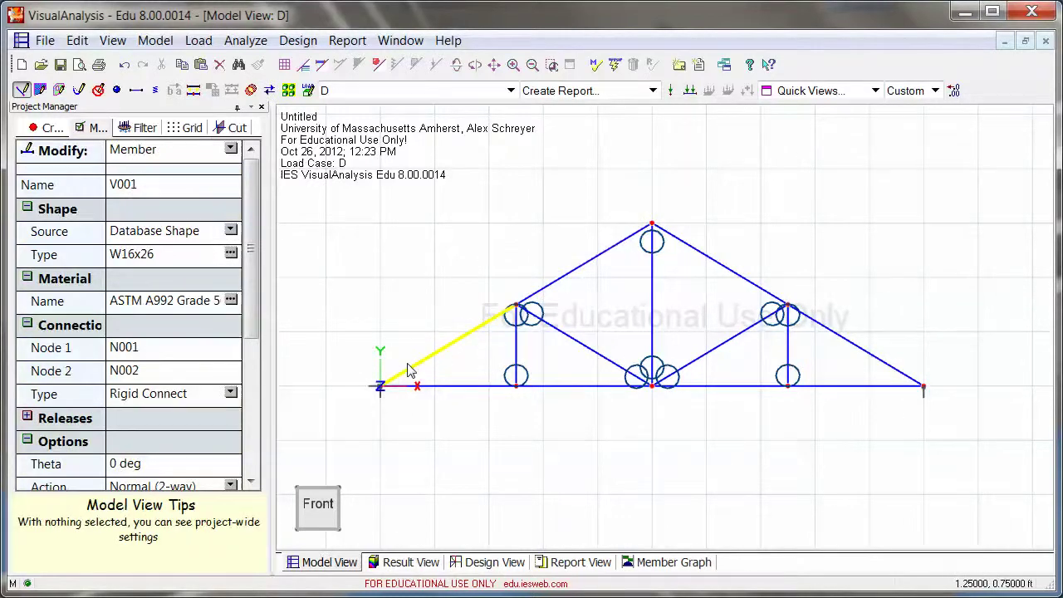
pyautogui.click(602, 223)
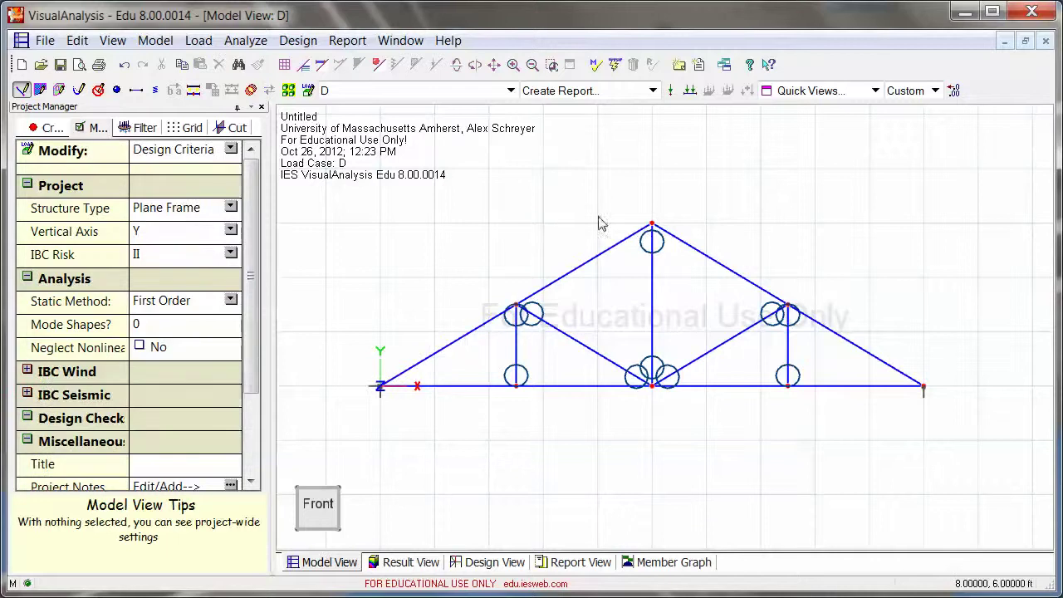
pyautogui.click(537, 294)
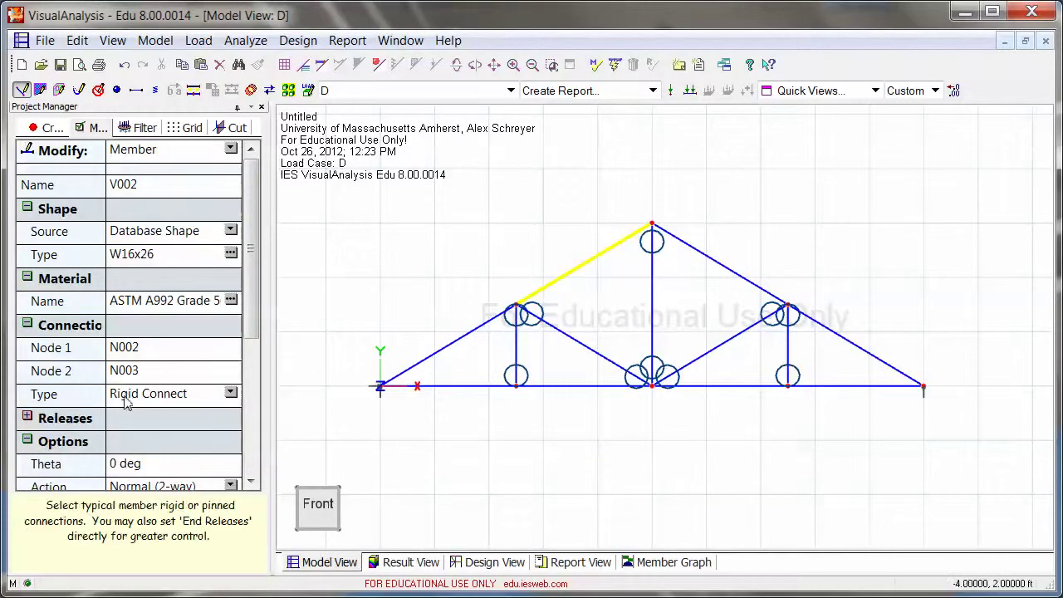
pyautogui.click(499, 249)
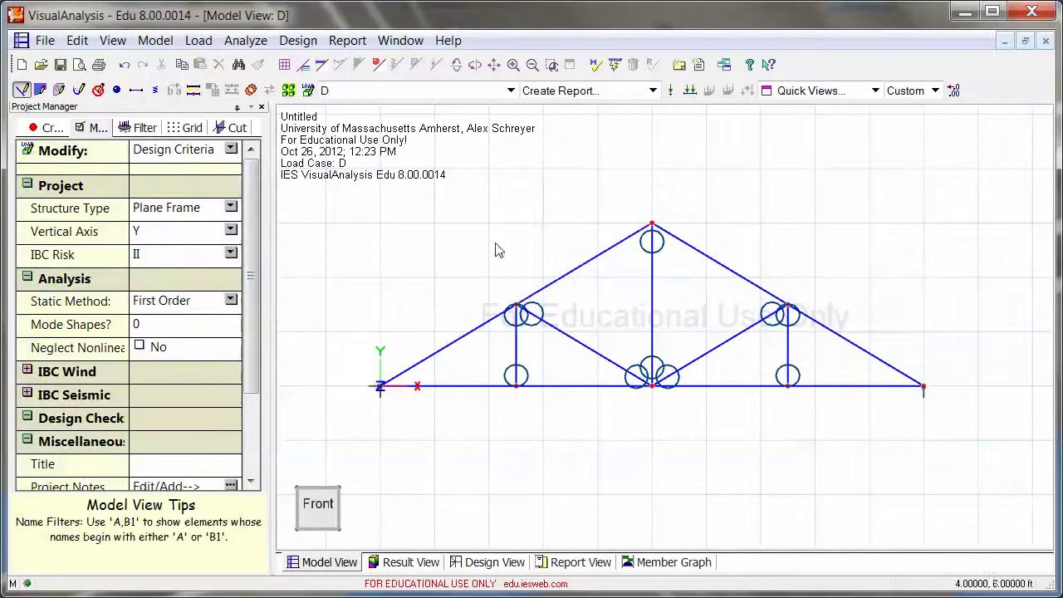
pyautogui.click(563, 391)
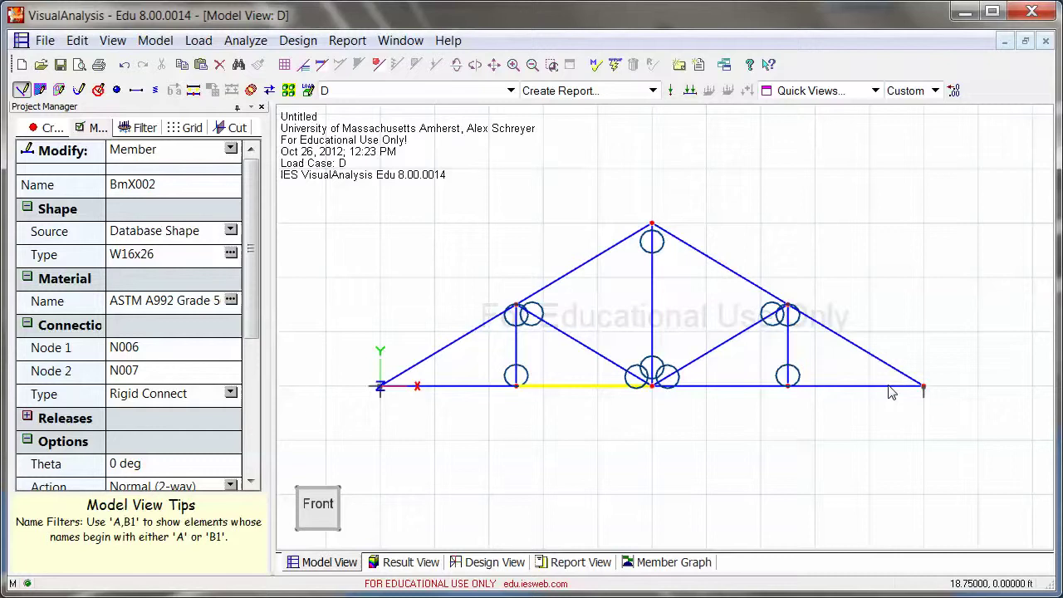
pyautogui.click(481, 253)
pyautogui.click(517, 351)
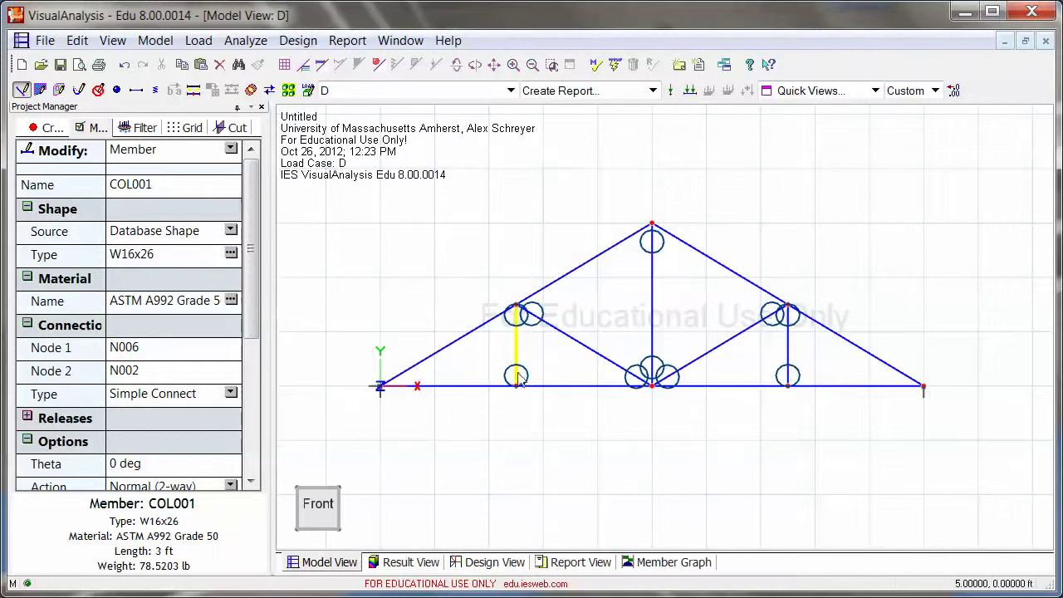
# Step: Try different connection types on left vertical member COL001
pyautogui.click(231, 396)
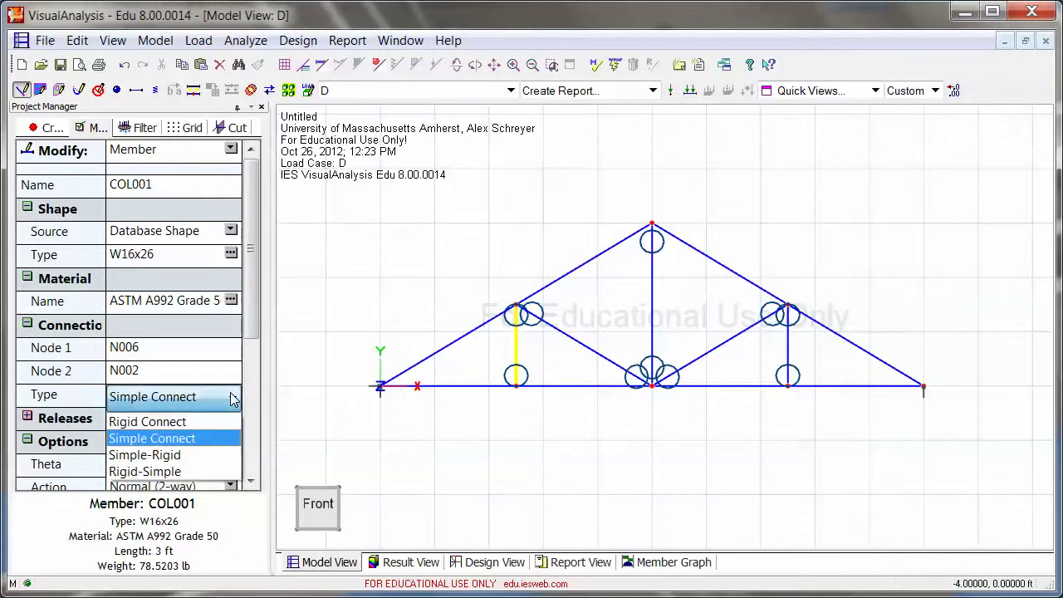
pyautogui.click(143, 422)
pyautogui.click(537, 391)
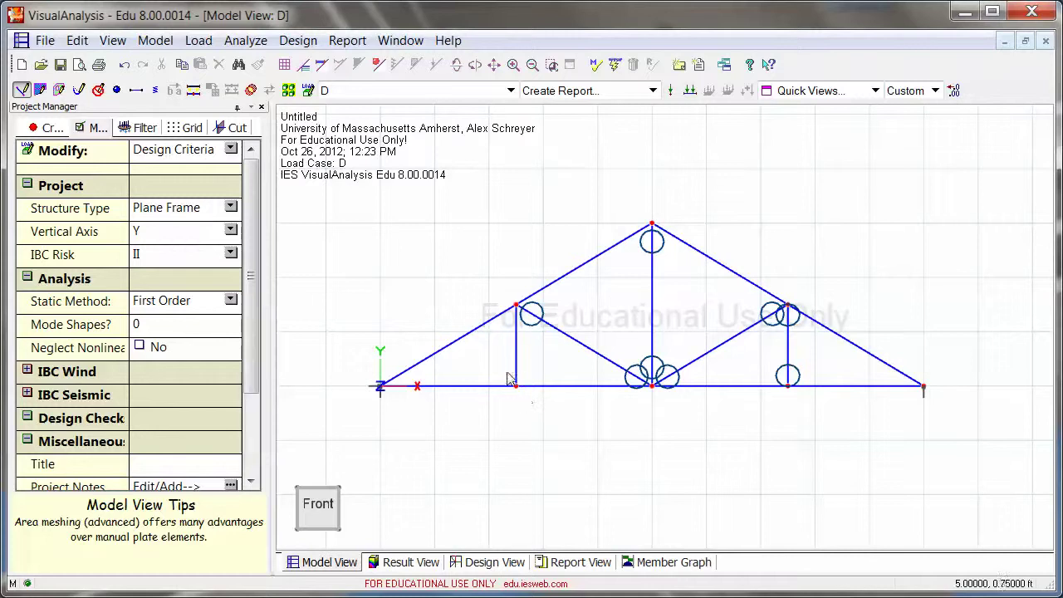
pyautogui.click(518, 362)
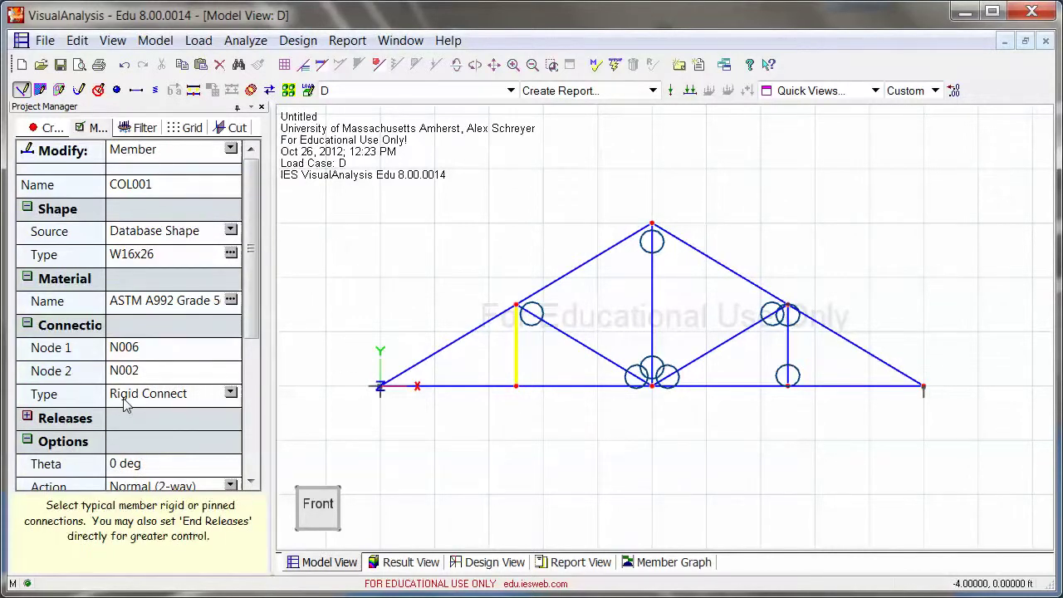
pyautogui.click(232, 396)
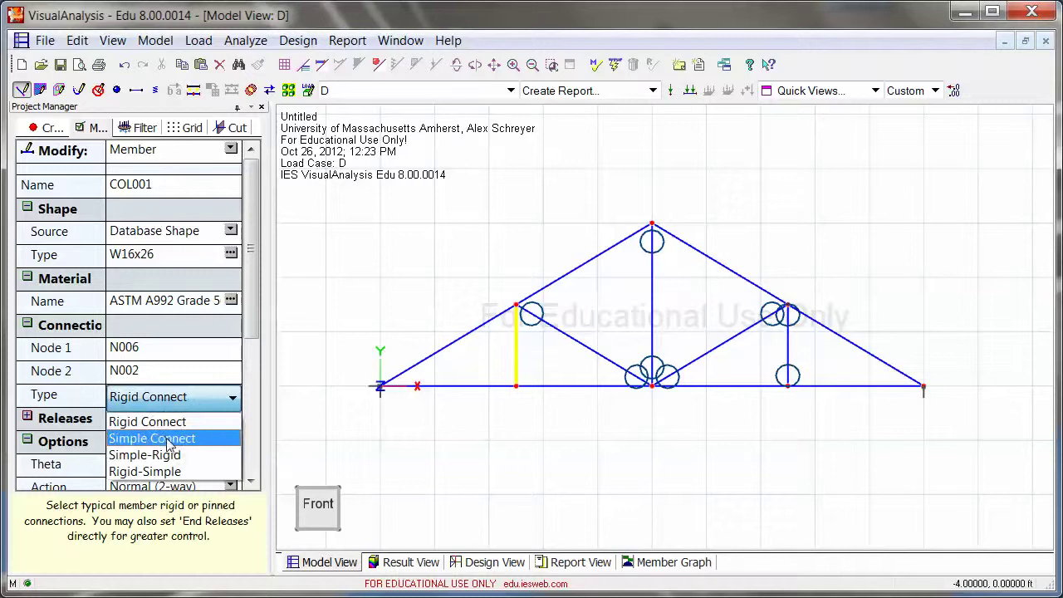
pyautogui.click(165, 439)
pyautogui.click(428, 254)
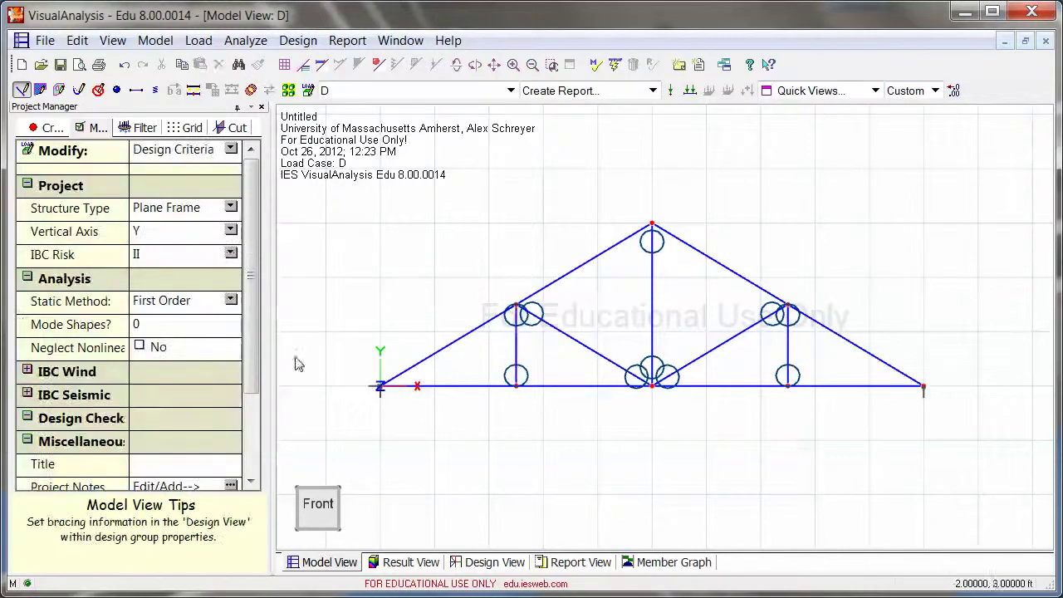
# Step: Settle COL001 on Simple Connect so release circles show at both ends
pyautogui.click(518, 360)
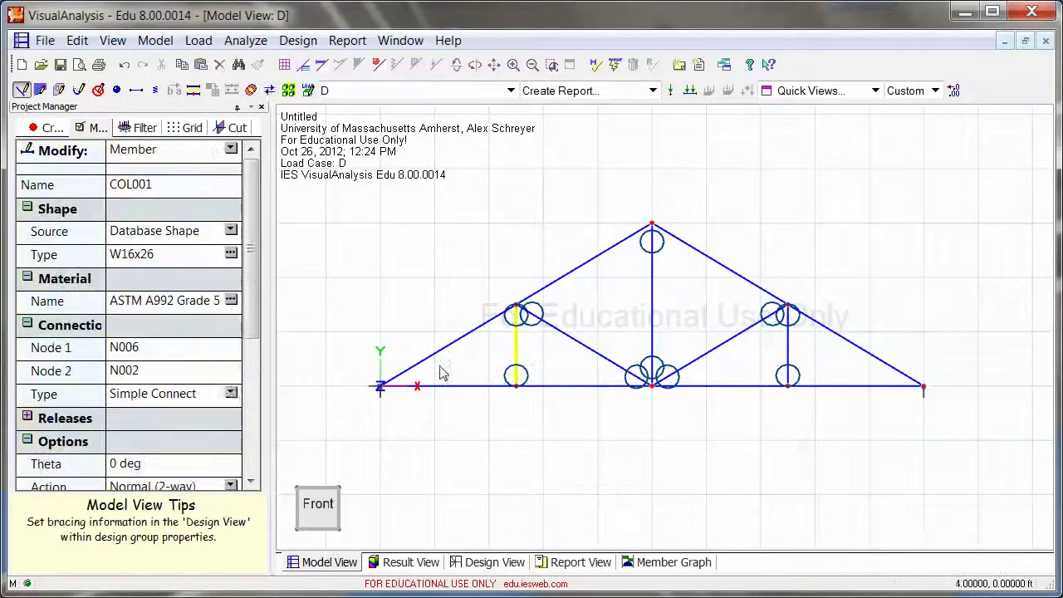
pyautogui.click(232, 397)
pyautogui.click(153, 455)
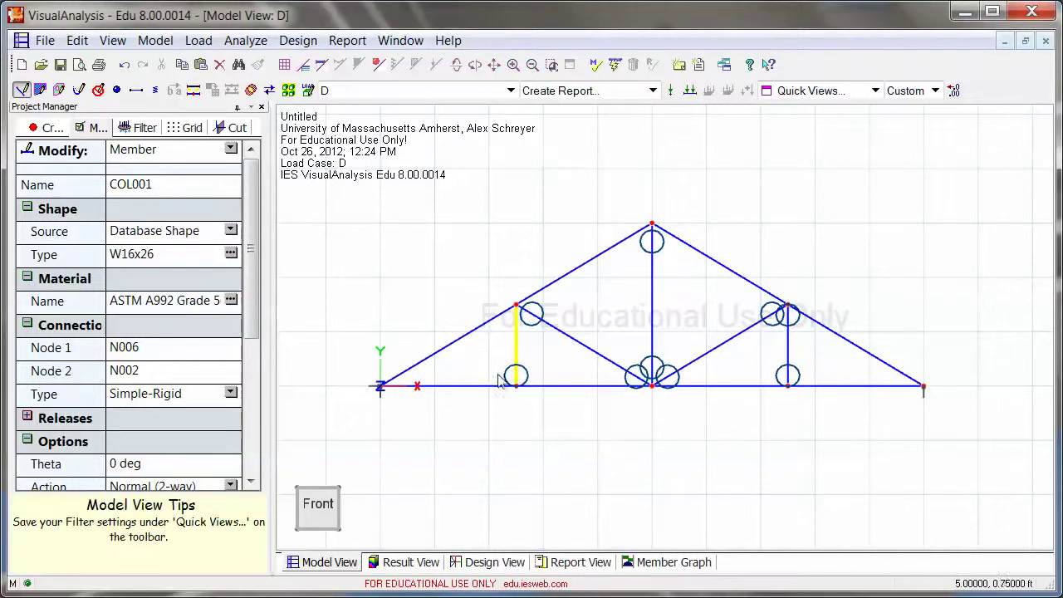
pyautogui.click(231, 396)
pyautogui.click(167, 422)
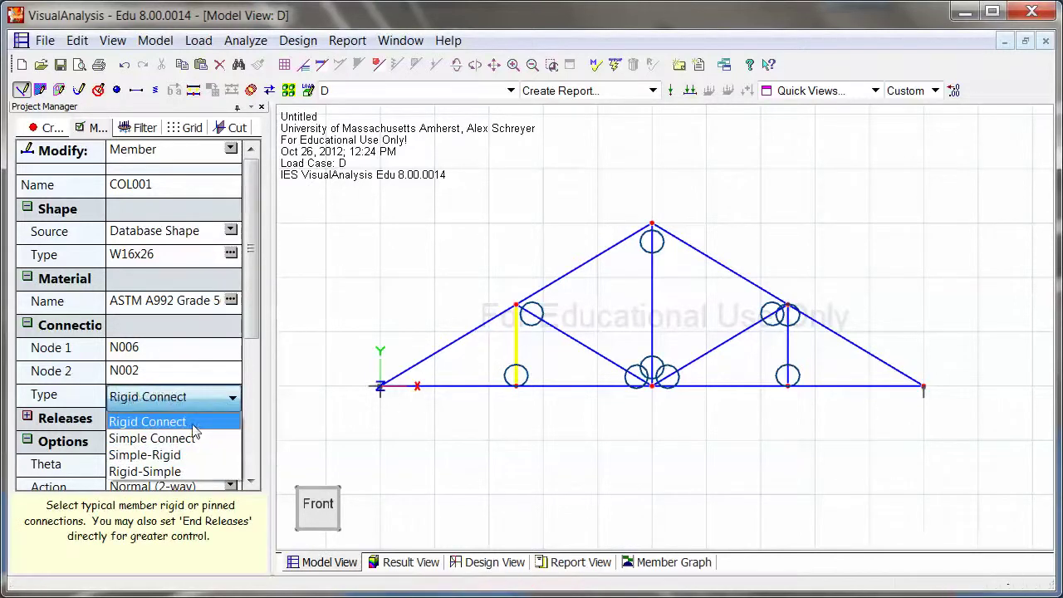
pyautogui.click(212, 397)
pyautogui.click(158, 438)
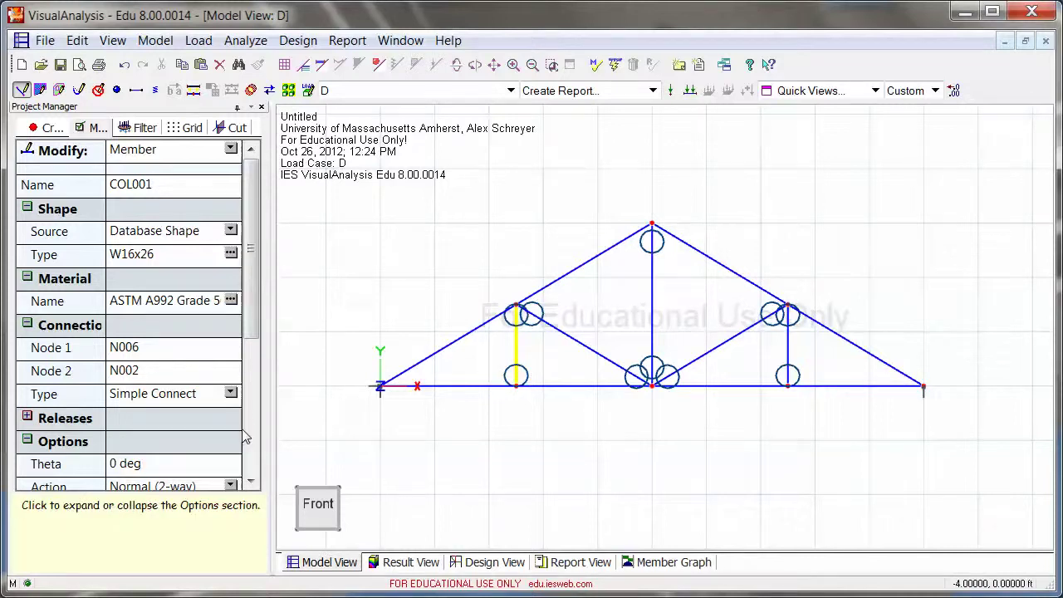
pyautogui.click(429, 260)
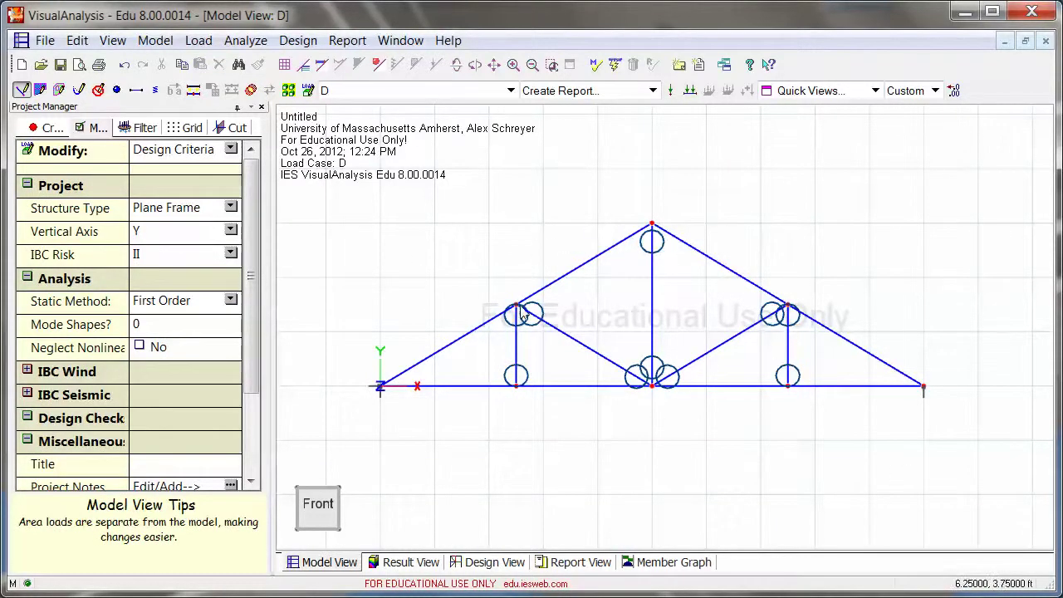
# Step: Analyze, display fbz(-y) bending stresses as member diagrams, then return to Model View
pyautogui.click(615, 66)
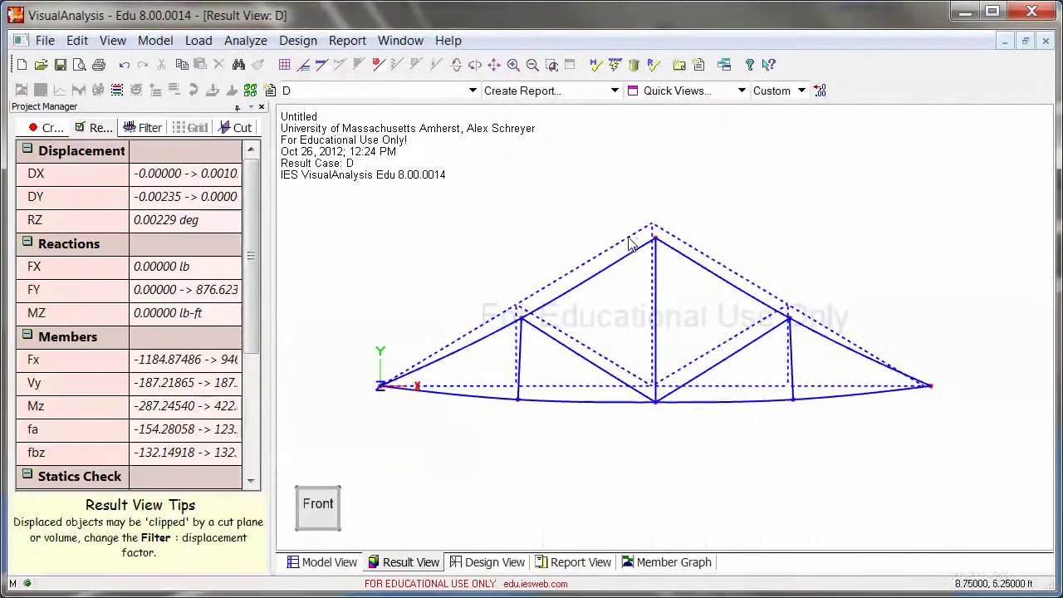
pyautogui.click(133, 127)
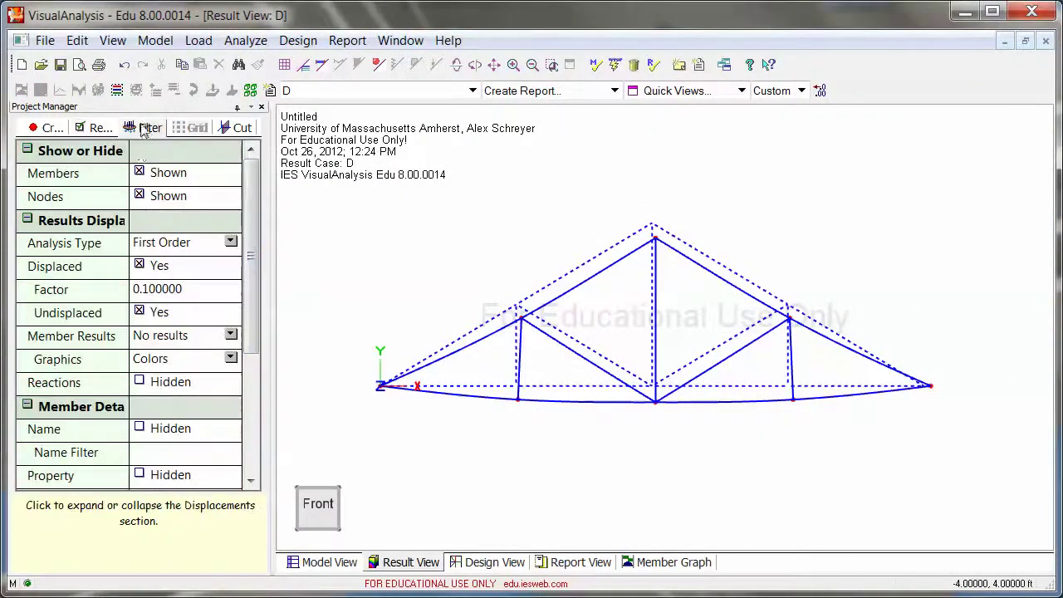
pyautogui.click(230, 336)
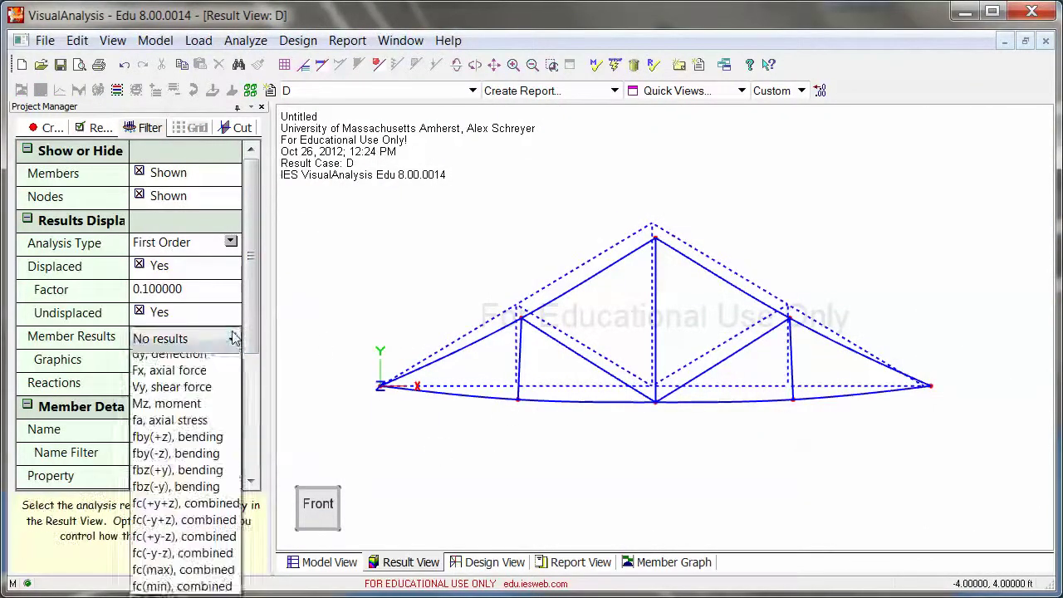
pyautogui.click(179, 530)
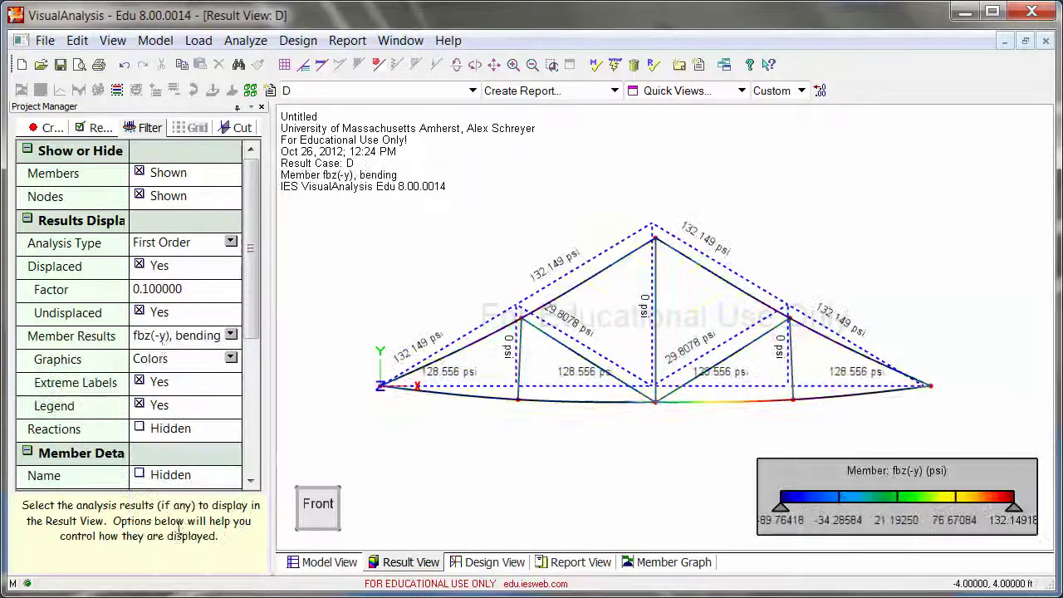
pyautogui.click(181, 362)
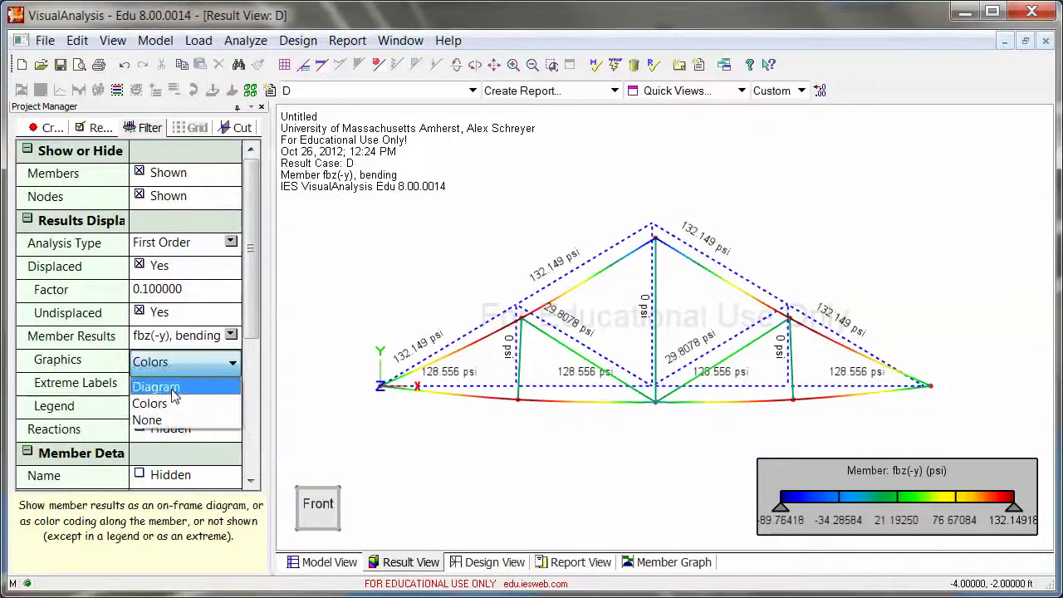
pyautogui.click(162, 382)
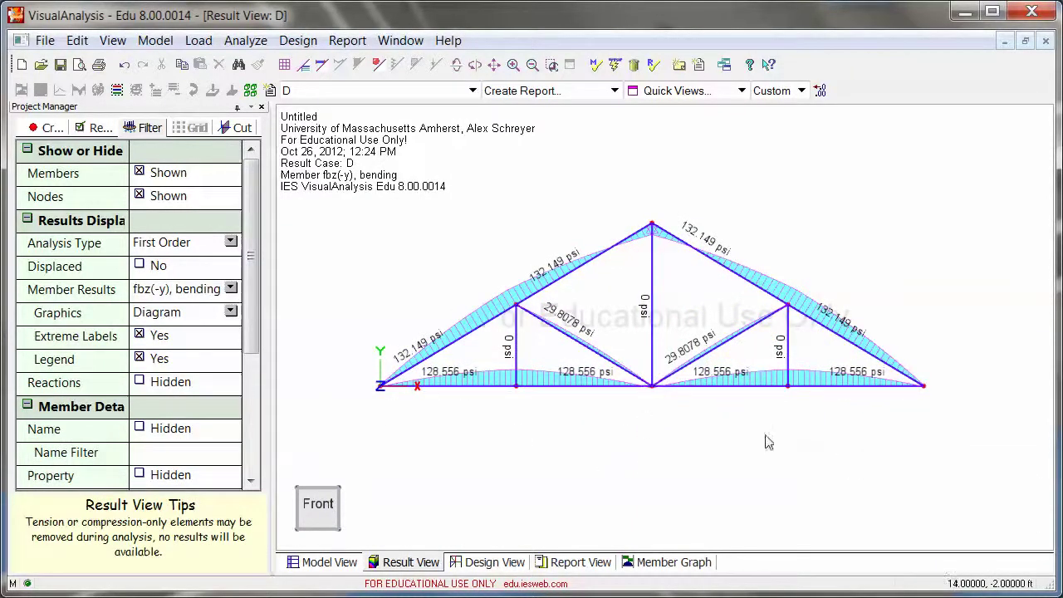
pyautogui.moveTo(565, 389)
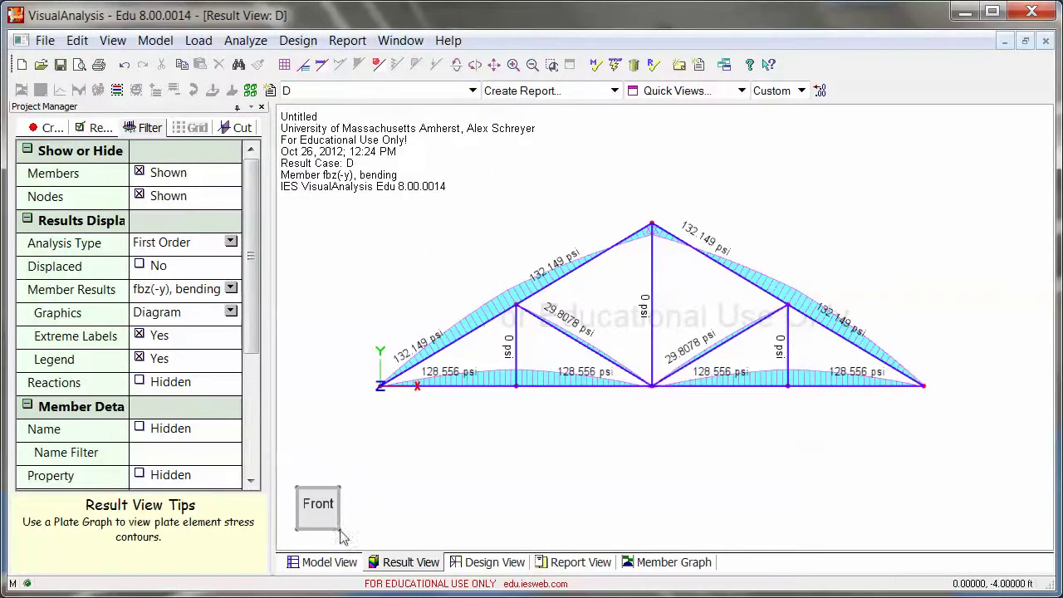
pyautogui.click(329, 562)
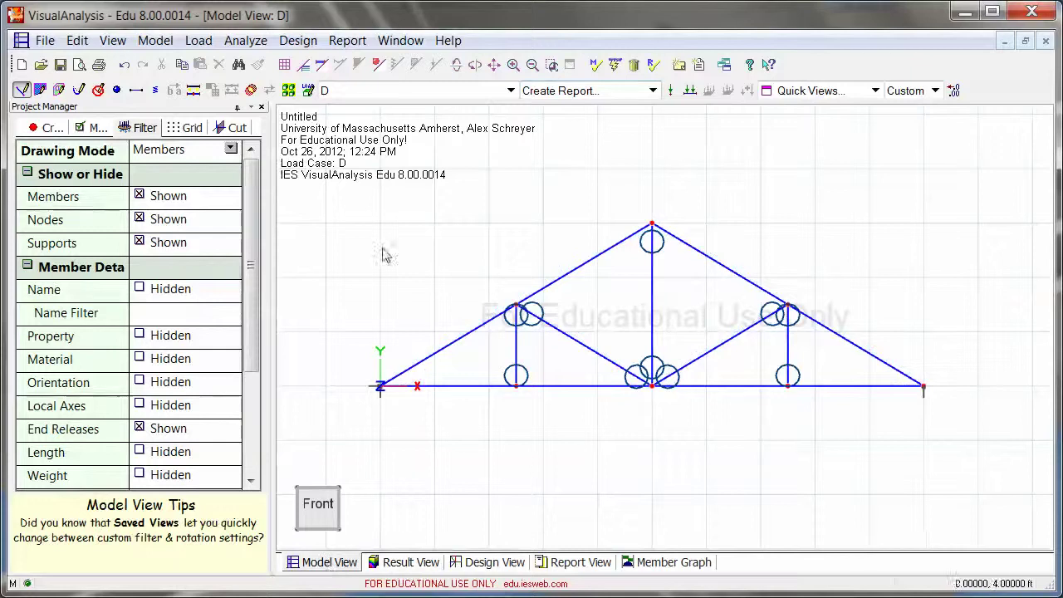
# Step: Create a new untitled project and decline to save the truss model
pyautogui.click(46, 41)
pyautogui.click(60, 62)
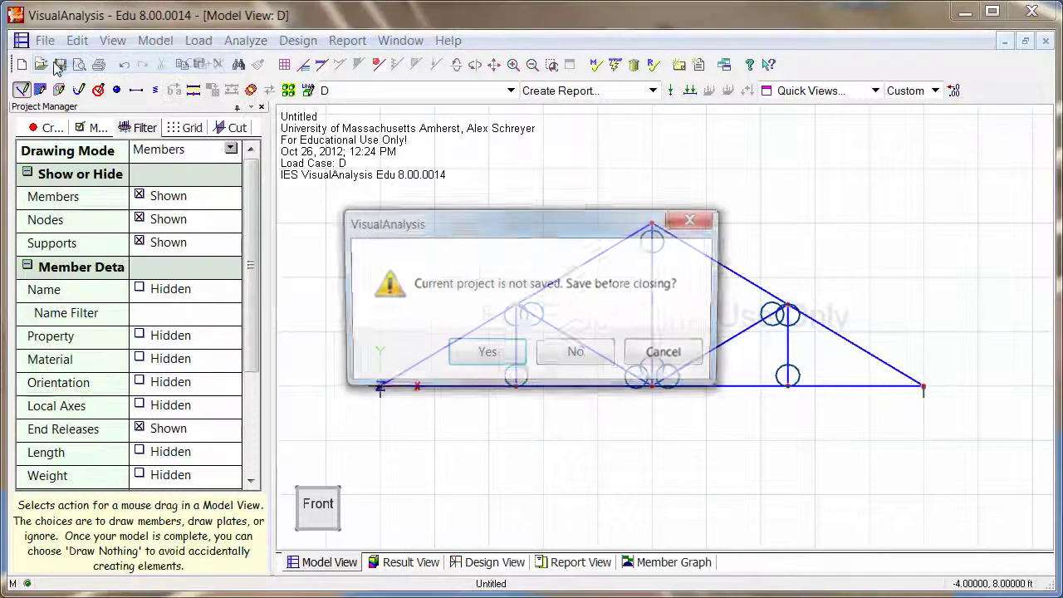
pyautogui.click(567, 355)
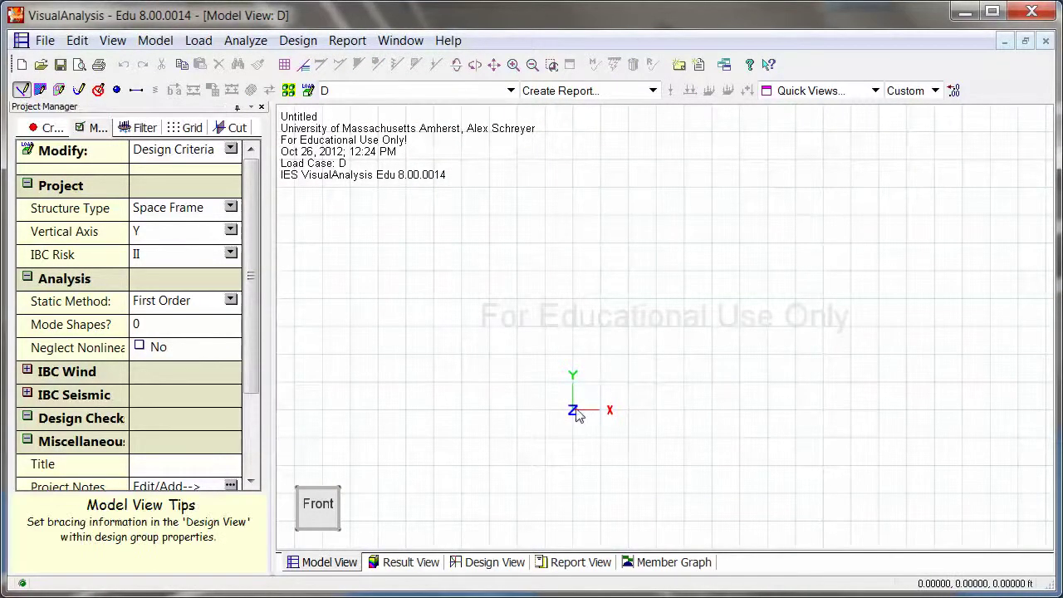
# Step: Draw the column from the origin, the two sloped roof members, and a brace down-left from N002
pyautogui.moveTo(573, 410); pyautogui.dragTo(822, 244)
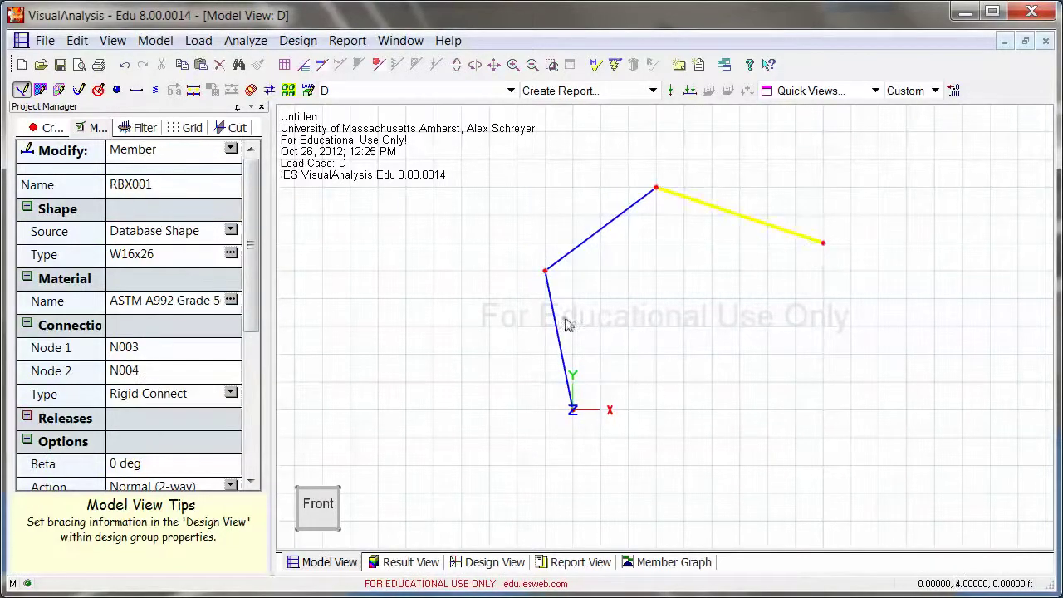
pyautogui.click(630, 309)
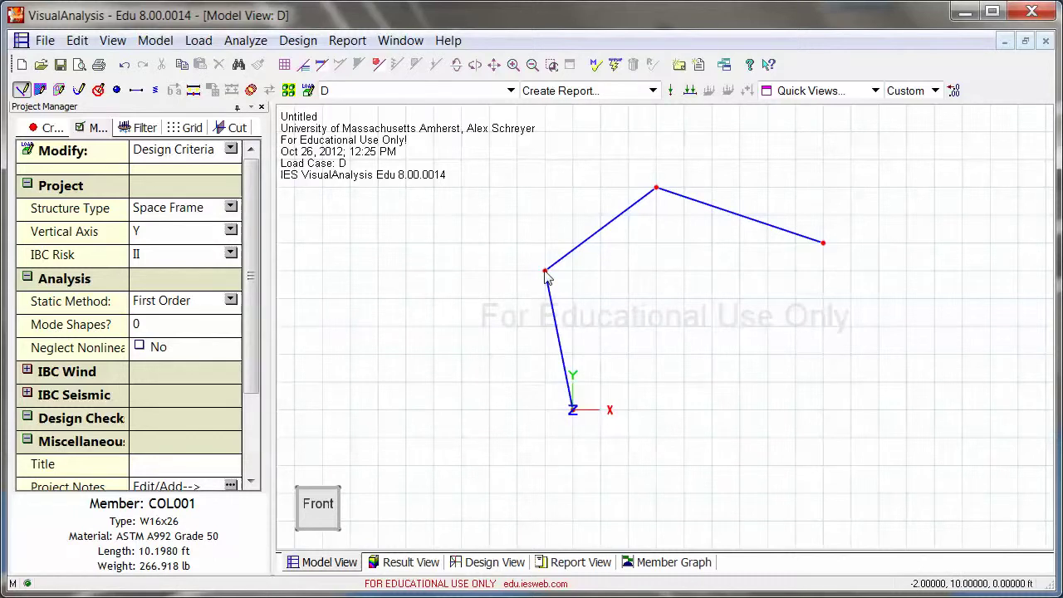
pyautogui.moveTo(545, 277); pyautogui.dragTo(490, 409)
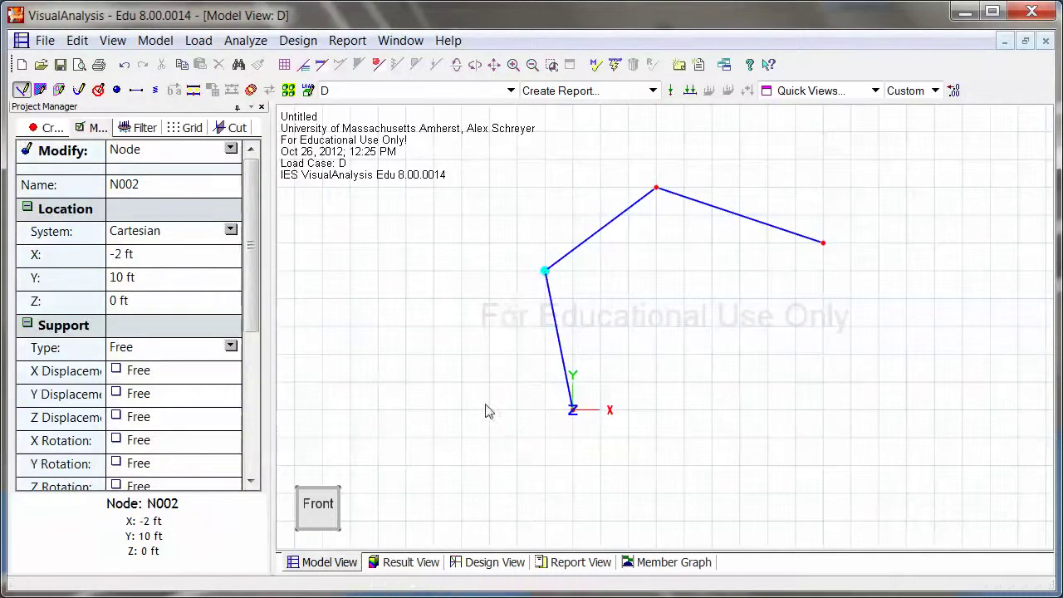
pyautogui.press('Escape')
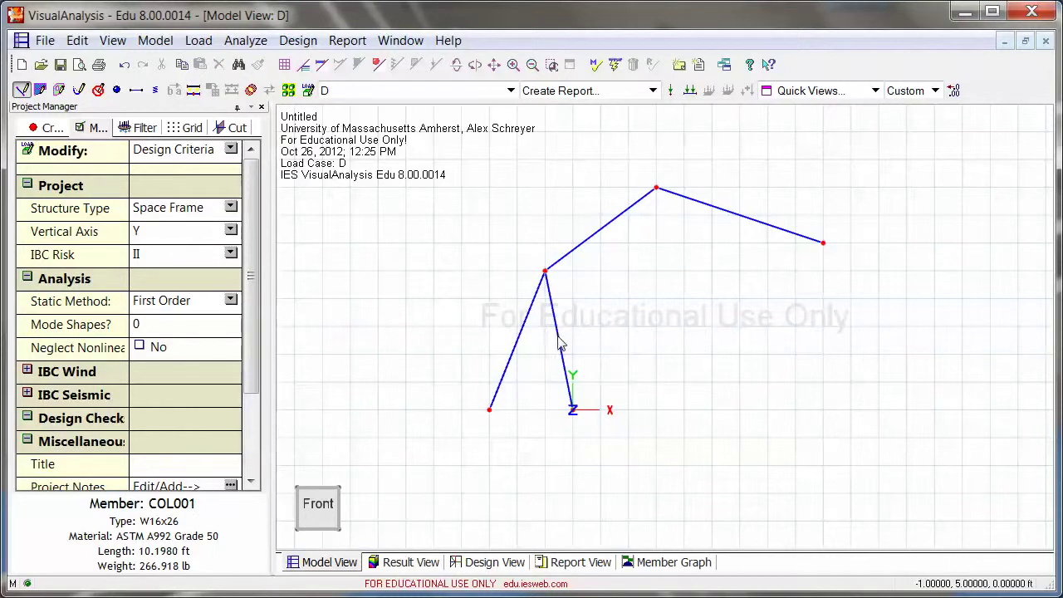
# Step: Give member COL002 the AISC 2.000 Nominal Rod section in place of W16x26
pyautogui.click(519, 339)
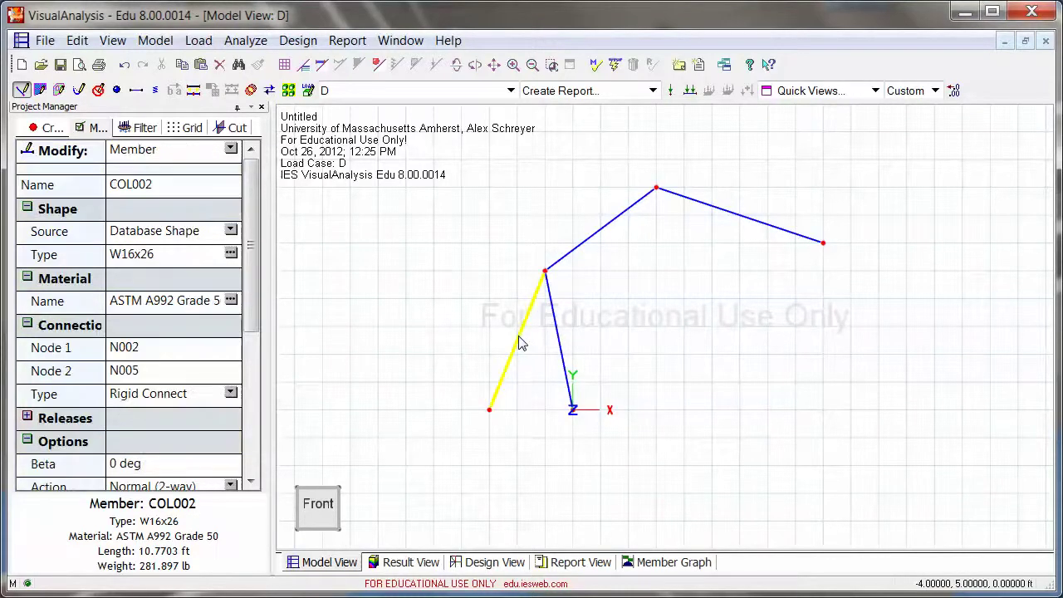
pyautogui.click(233, 258)
pyautogui.click(231, 255)
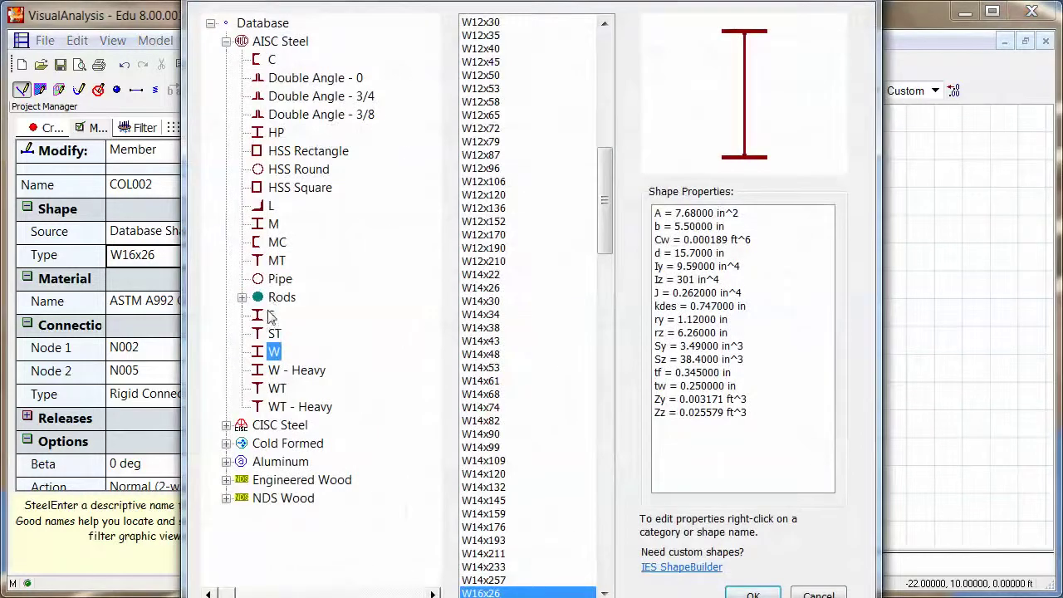
pyautogui.click(274, 297)
pyautogui.click(242, 298)
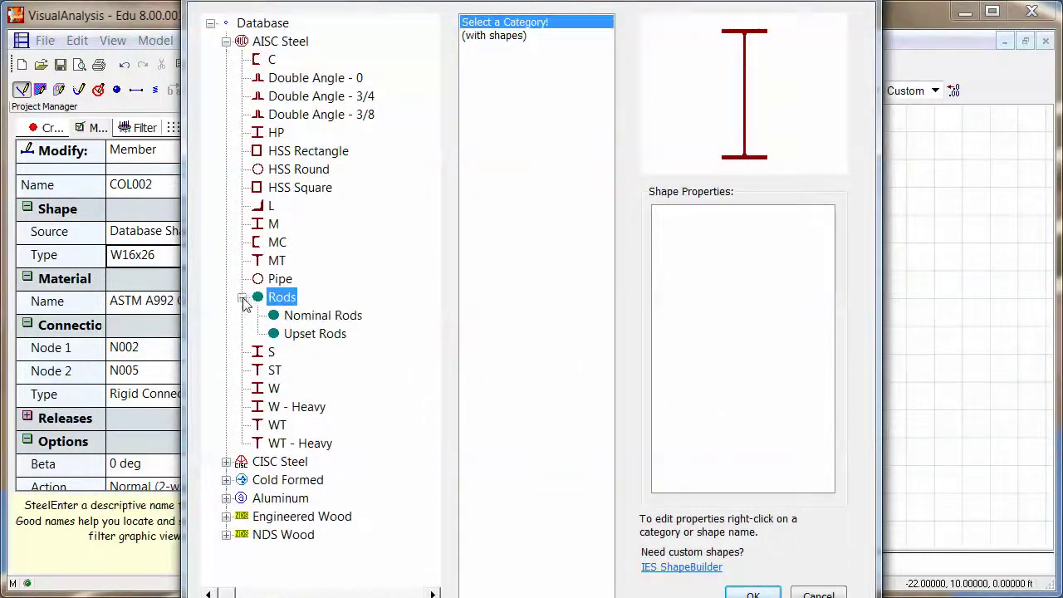
pyautogui.click(316, 318)
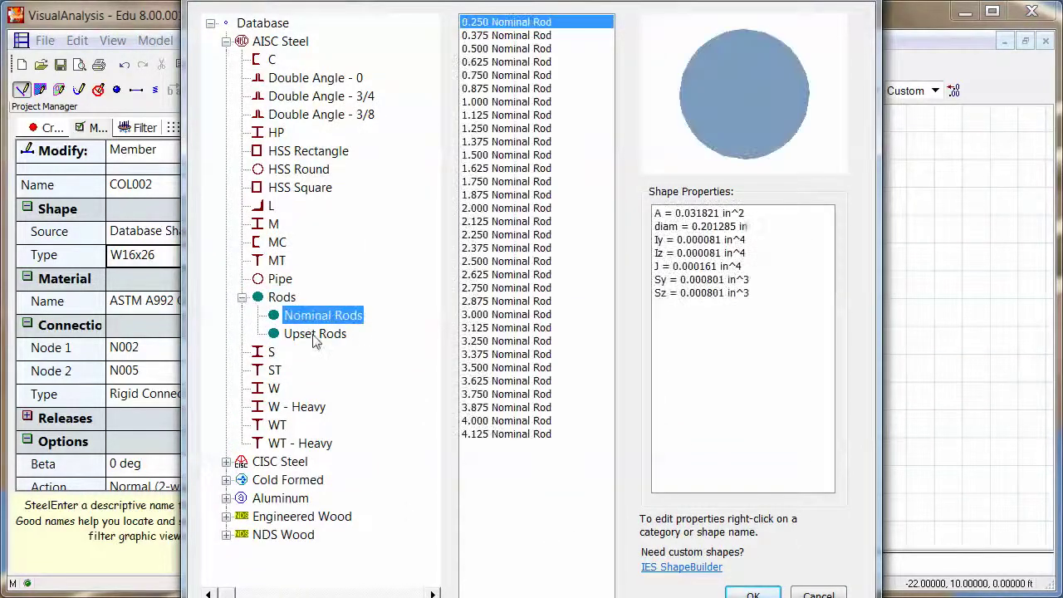
pyautogui.click(499, 209)
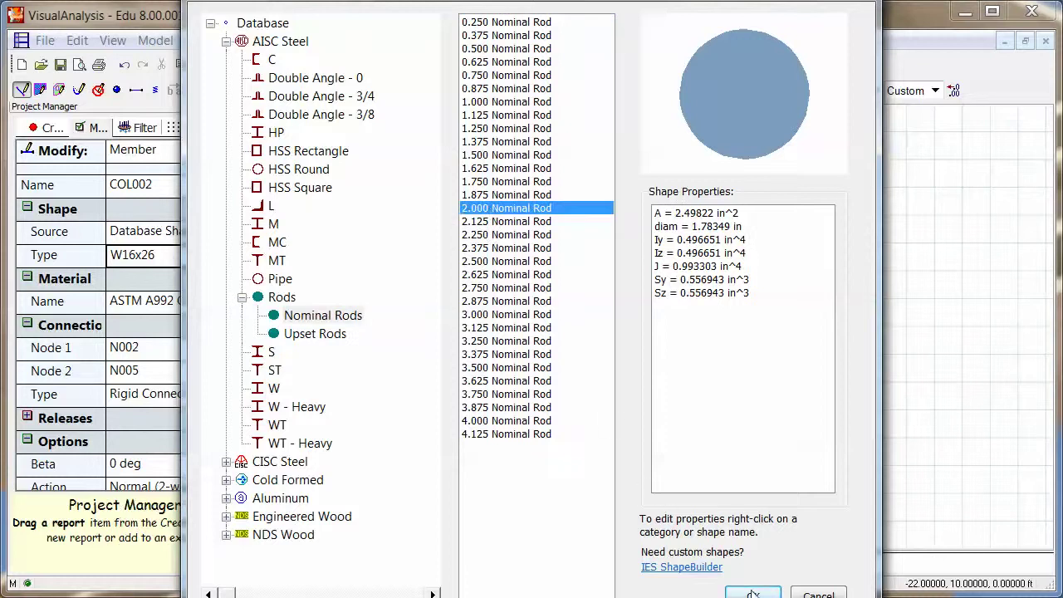
pyautogui.click(752, 595)
pyautogui.click(510, 222)
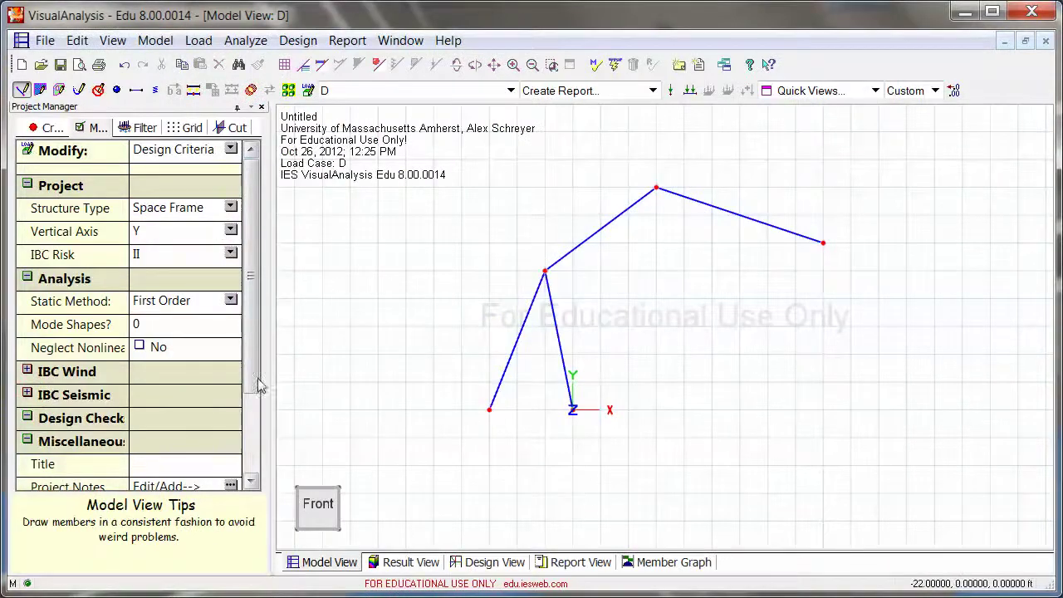
pyautogui.scroll(-2, 257, 385)
pyautogui.scroll(2, 166, 166)
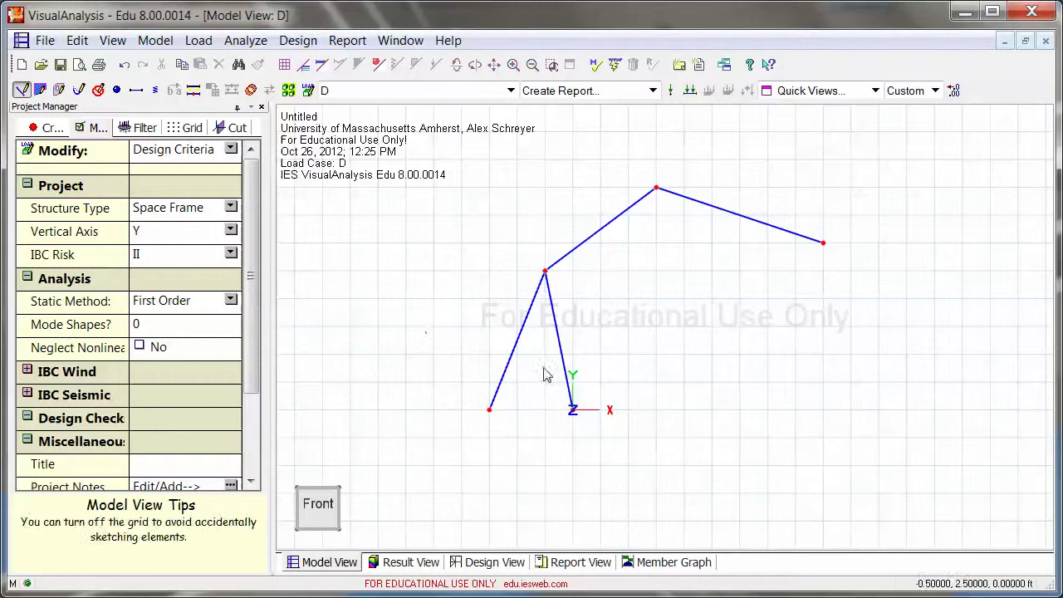
pyautogui.click(521, 349)
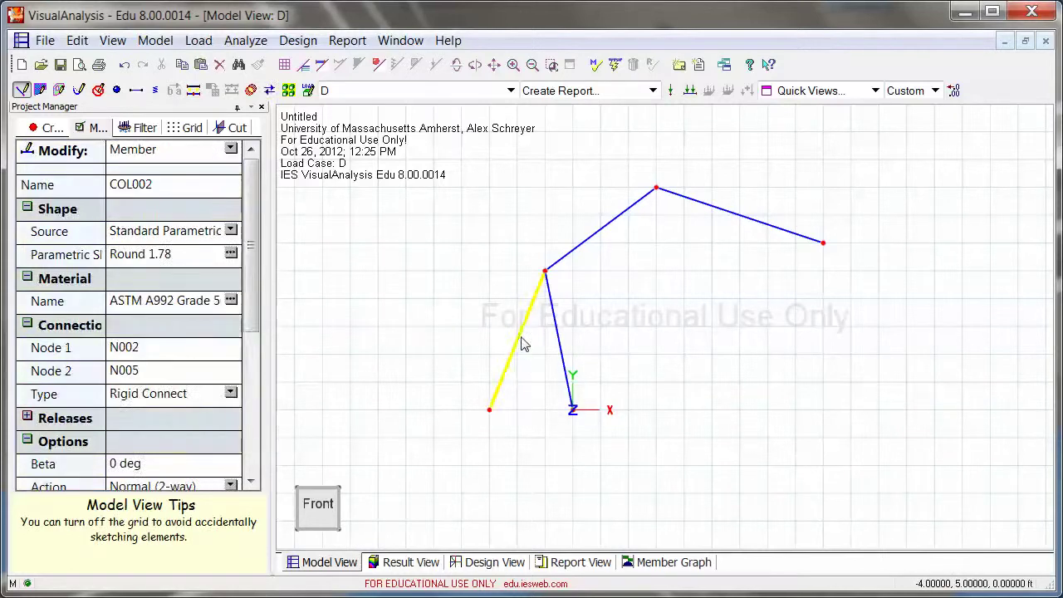
pyautogui.click(568, 350)
pyautogui.click(579, 253)
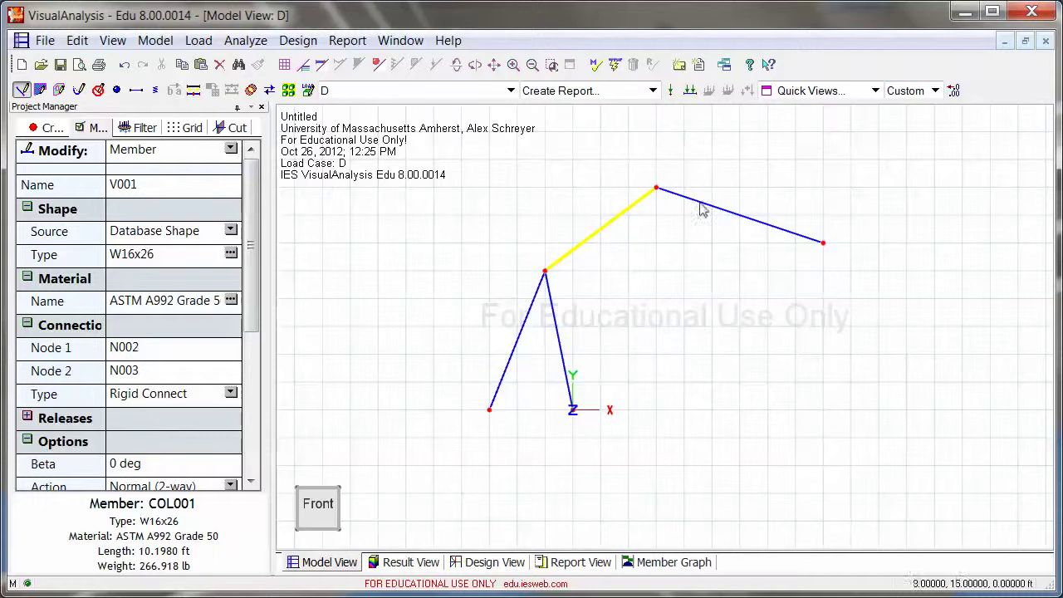
pyautogui.click(695, 204)
pyautogui.click(476, 222)
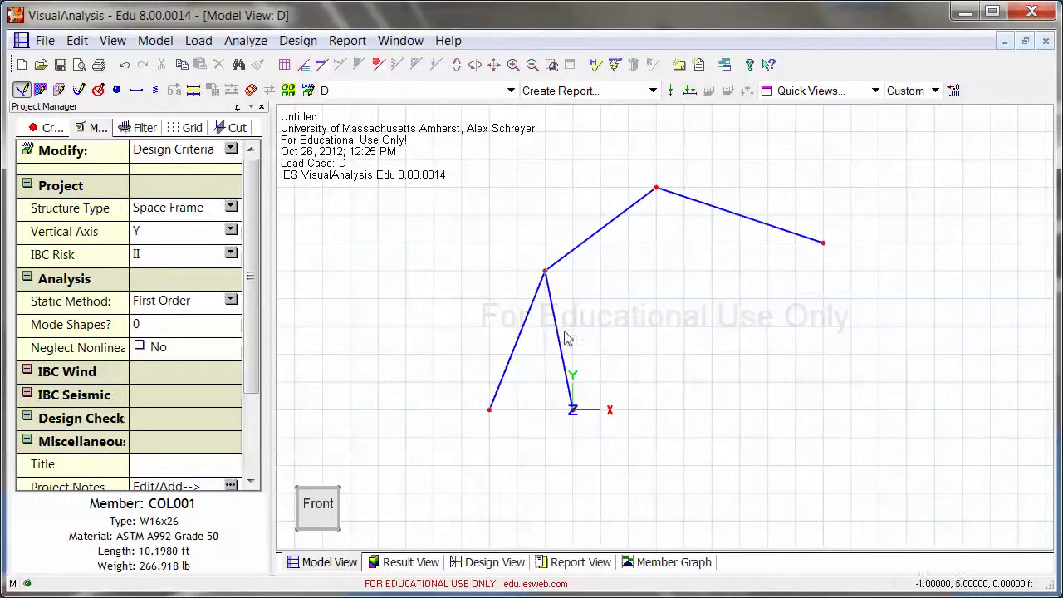
pyautogui.click(517, 349)
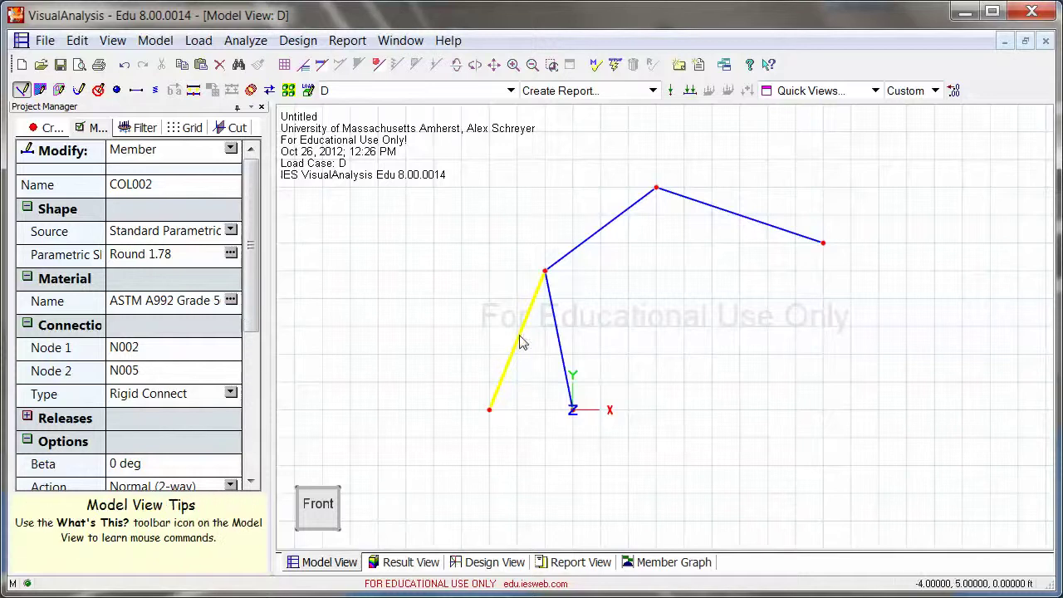
# Step: Make brace COL002 a Simple Connect member and set End Releases to Shown
pyautogui.click(232, 396)
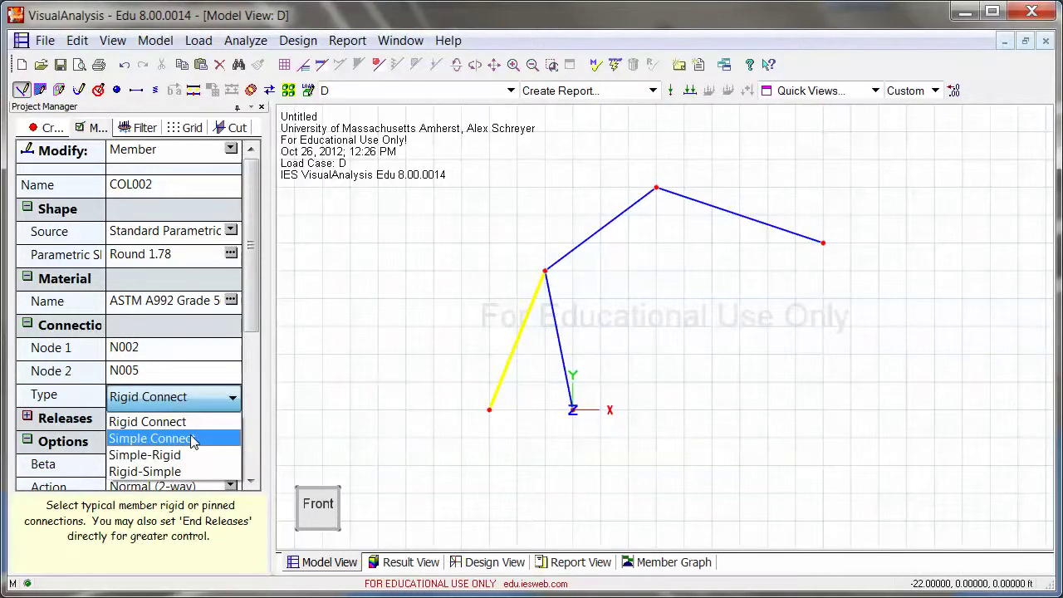
pyautogui.click(192, 438)
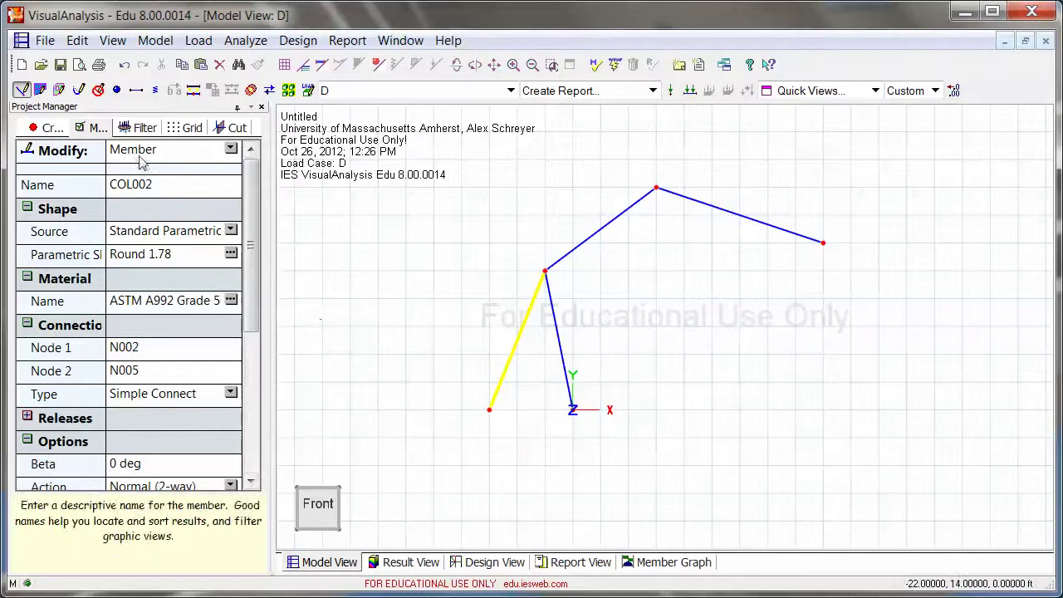
pyautogui.click(140, 128)
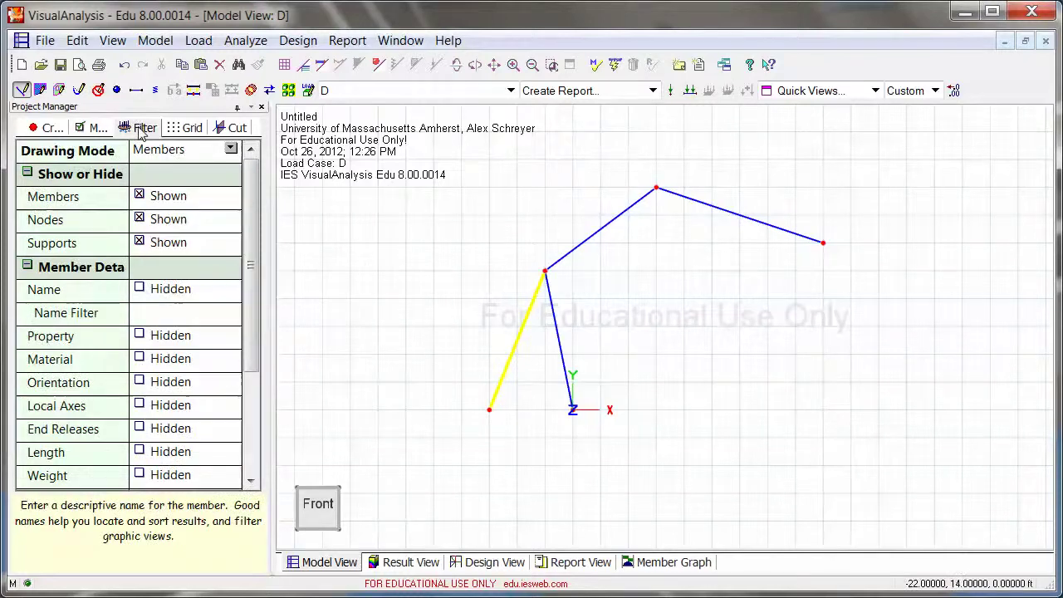
pyautogui.click(139, 429)
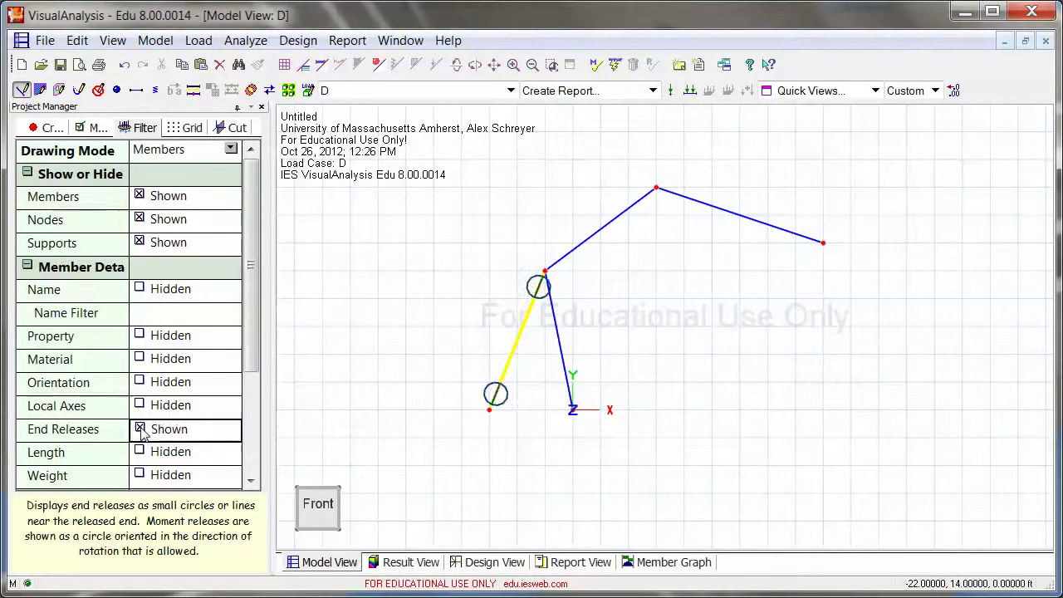
pyautogui.click(91, 128)
pyautogui.click(407, 249)
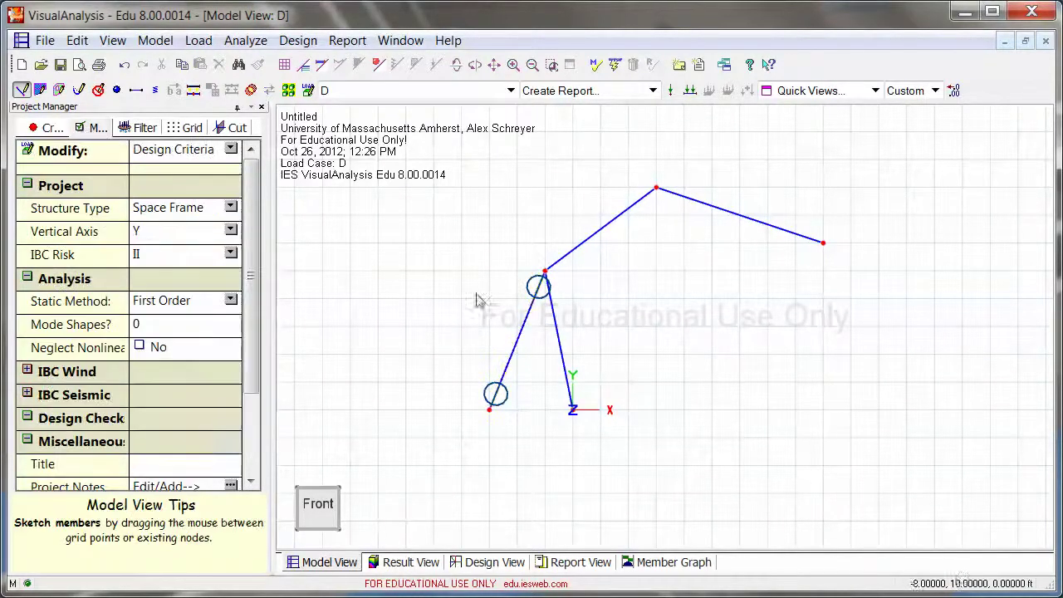
pyautogui.click(535, 310)
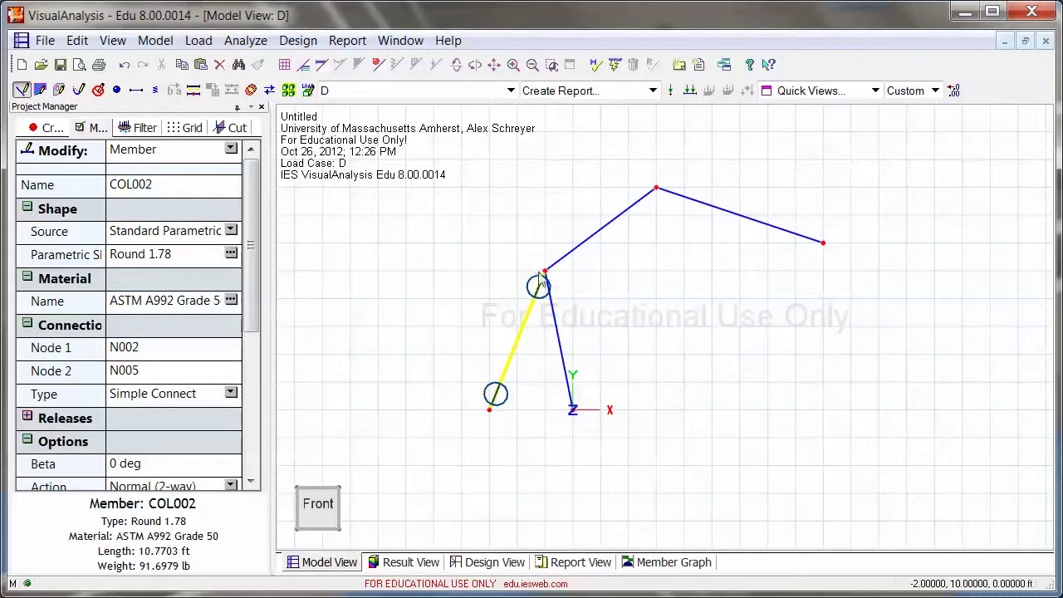
pyautogui.click(575, 322)
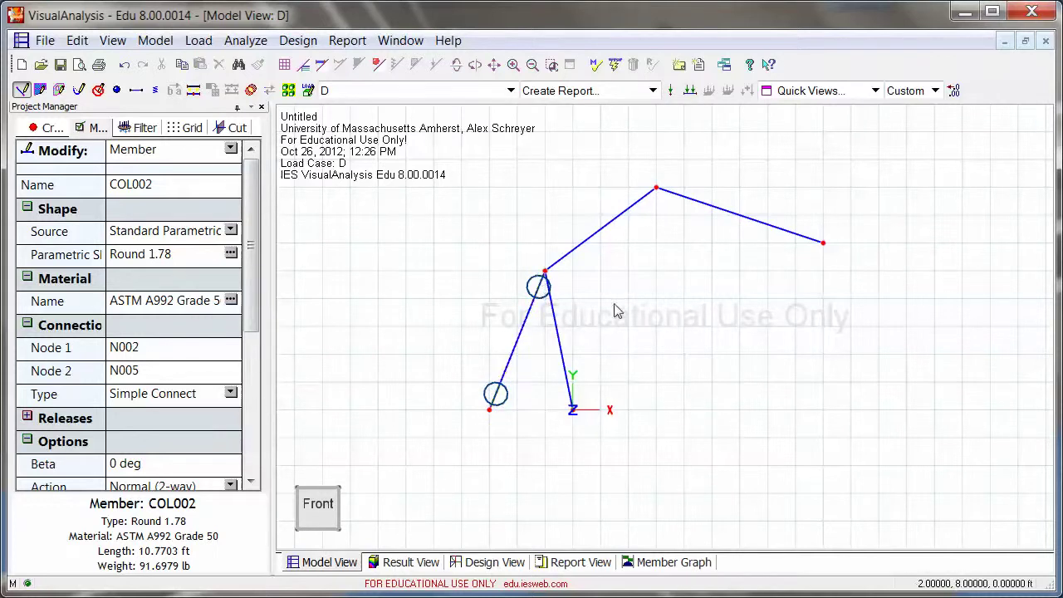
pyautogui.click(561, 330)
pyautogui.click(572, 259)
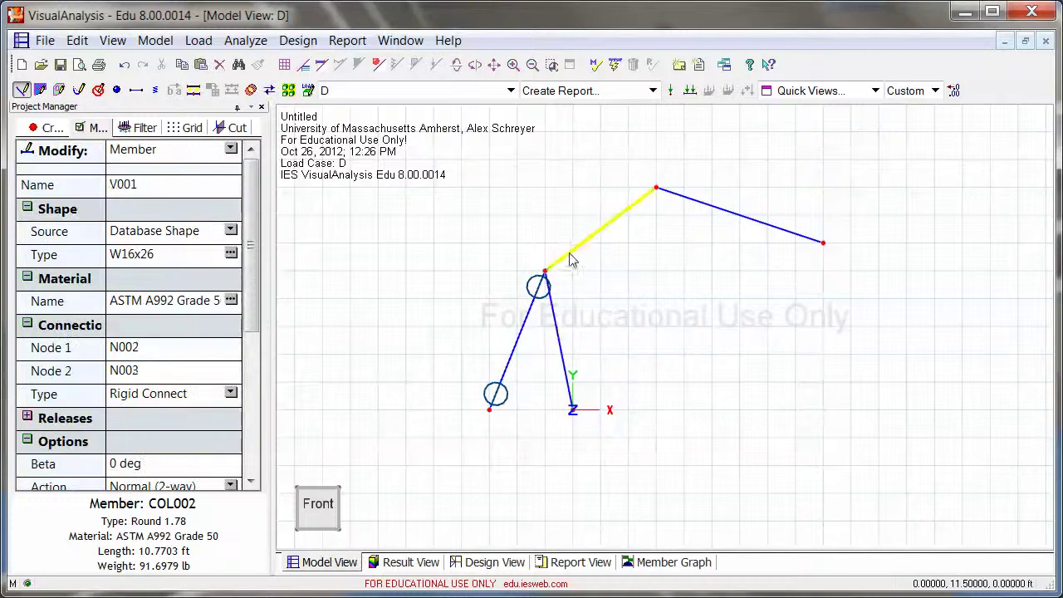
pyautogui.click(691, 201)
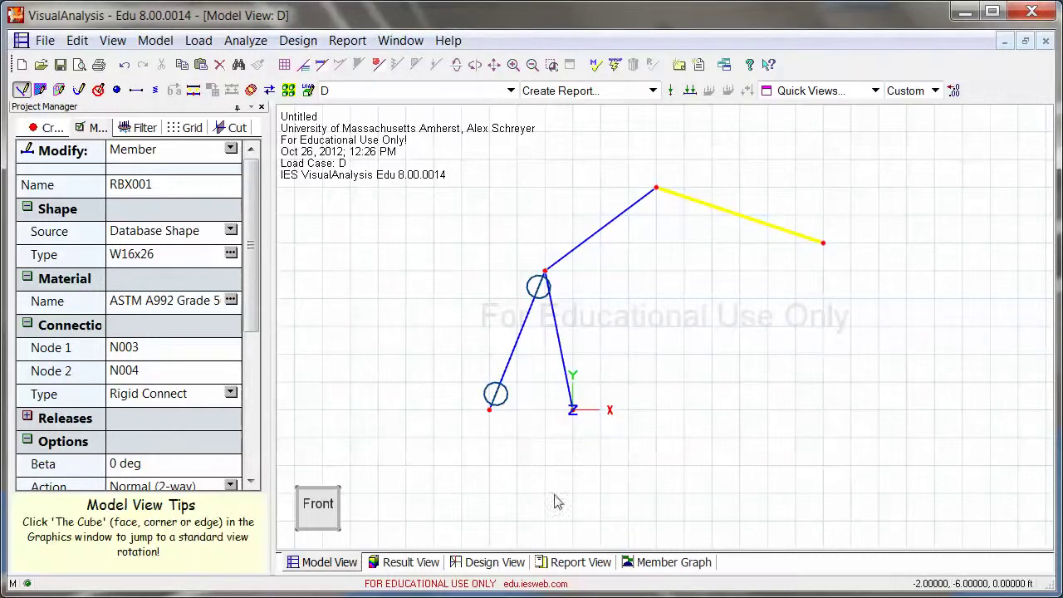
# Step: Make the left base node N005 a pinned support
pyautogui.click(510, 445)
pyautogui.click(490, 410)
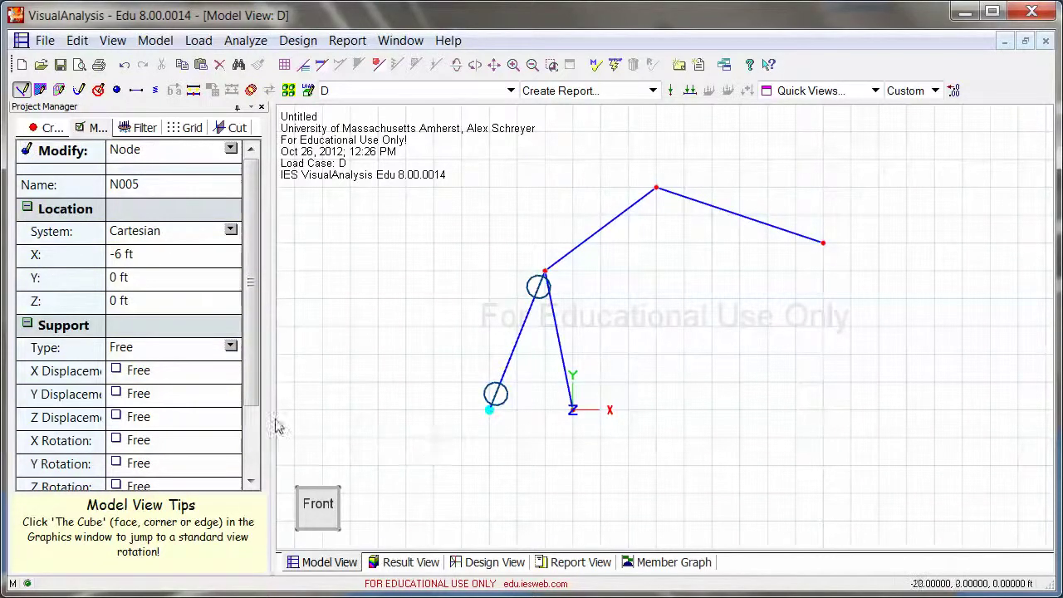
pyautogui.click(131, 350)
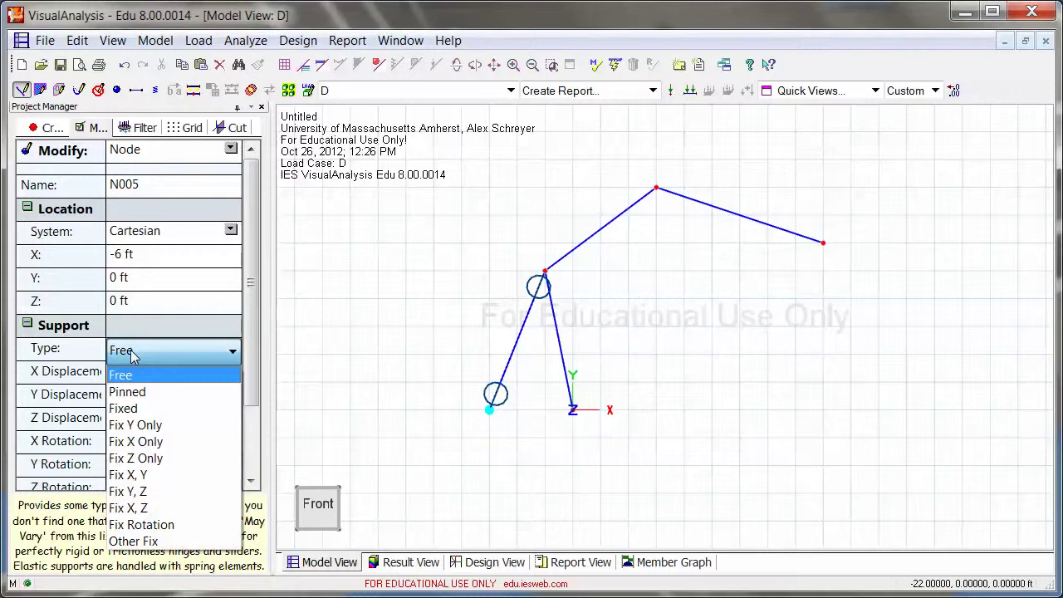
pyautogui.click(143, 398)
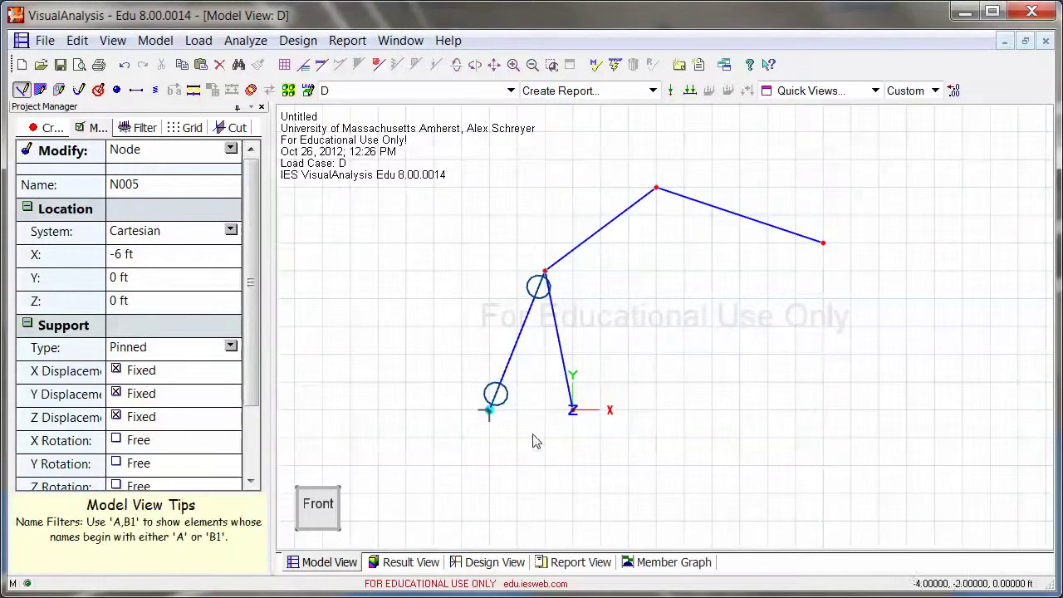
# Step: Make the right base node N001 at the origin a pinned support
pyautogui.click(573, 416)
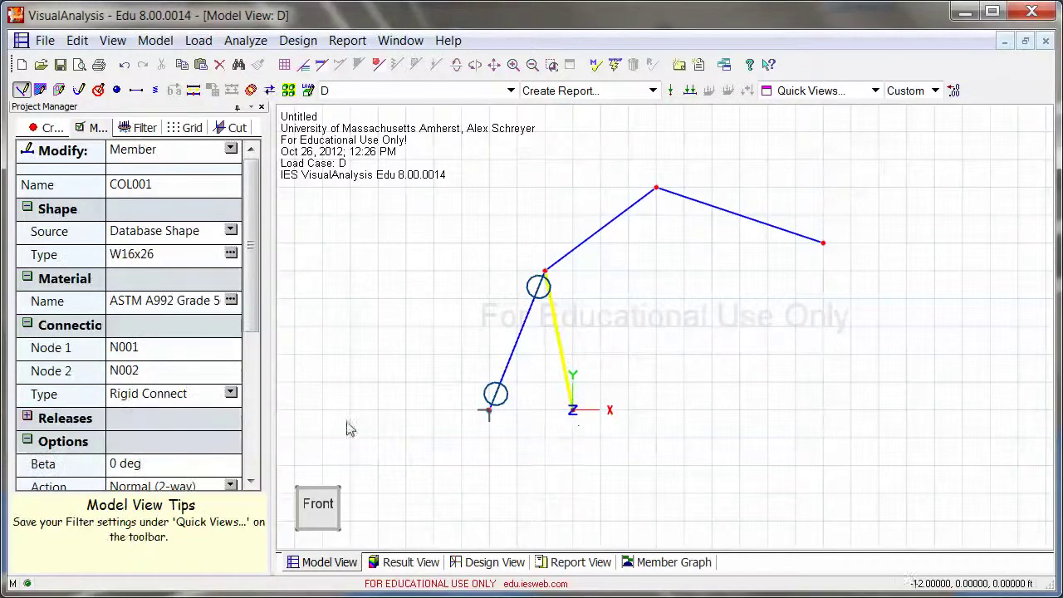
pyautogui.click(575, 412)
pyautogui.click(575, 414)
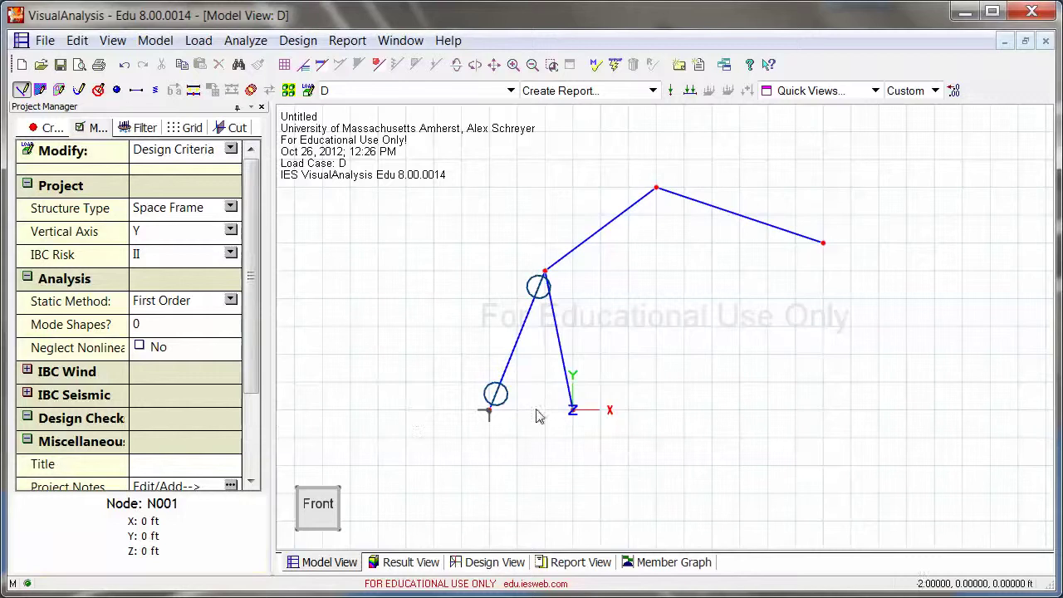
pyautogui.click(574, 413)
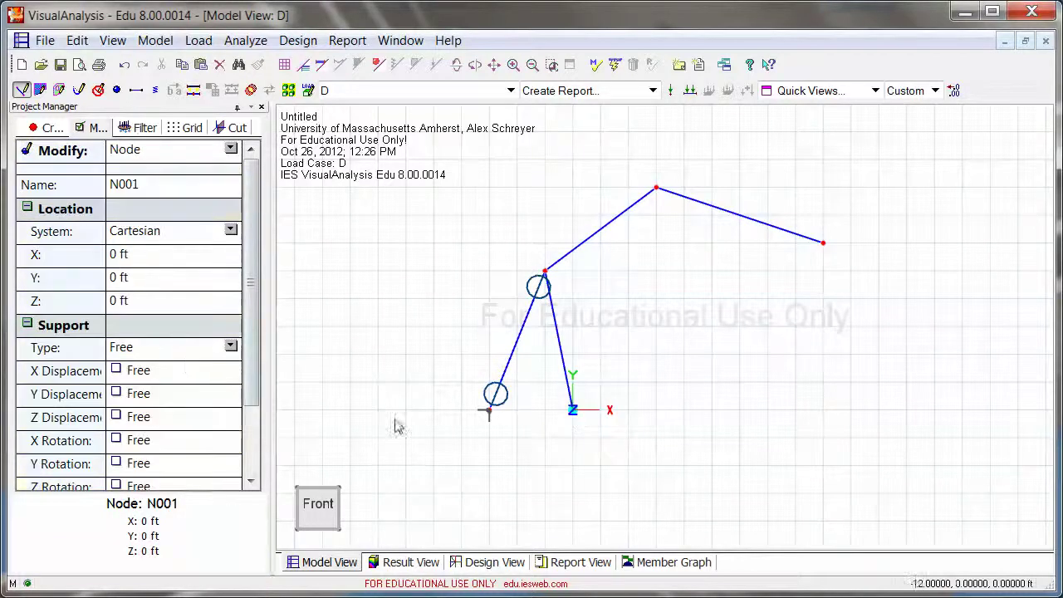
pyautogui.click(128, 392)
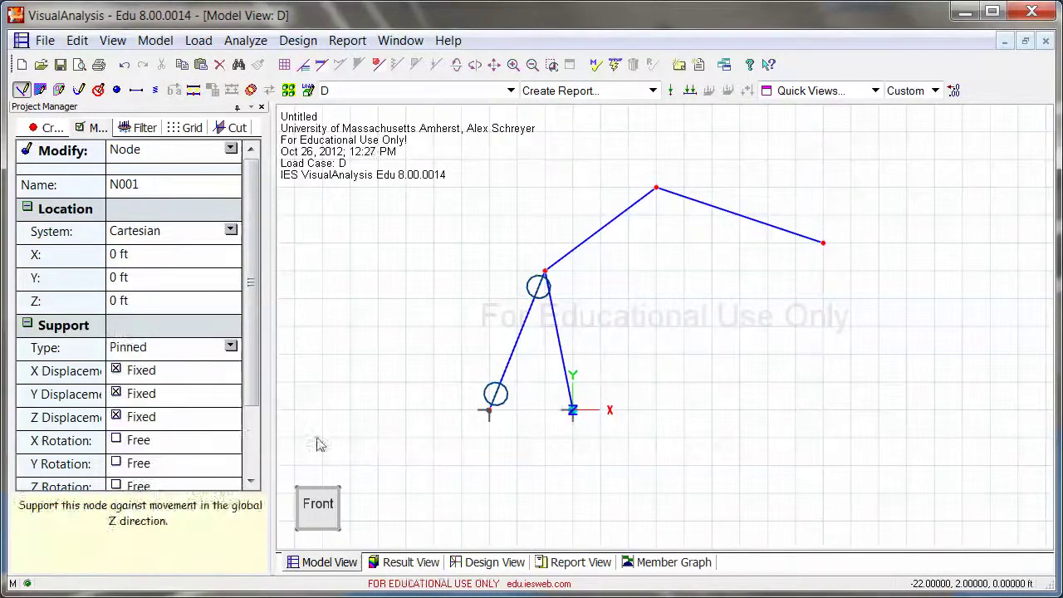
pyautogui.click(565, 426)
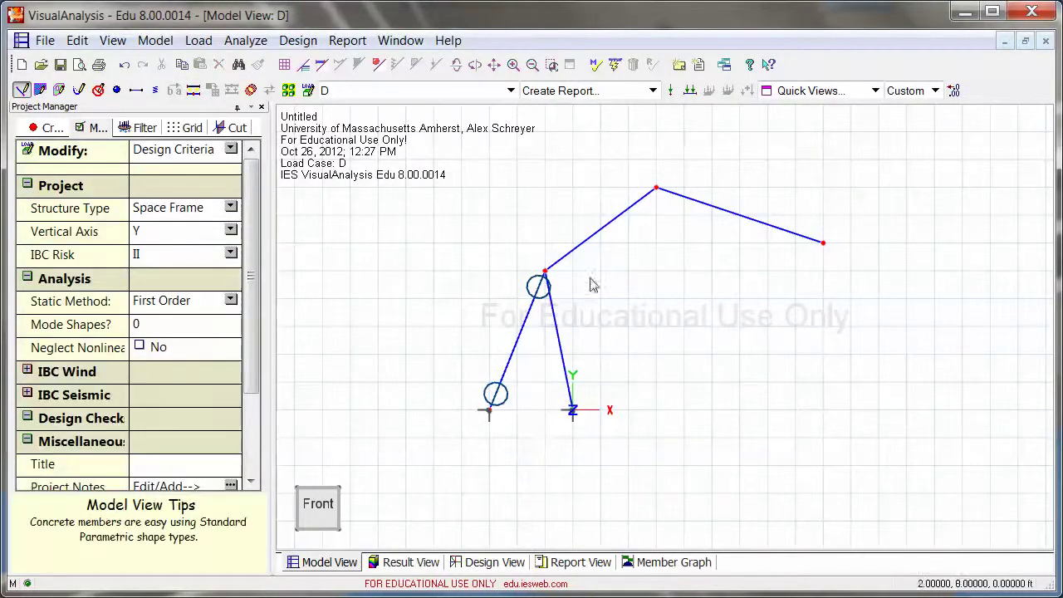
pyautogui.click(616, 67)
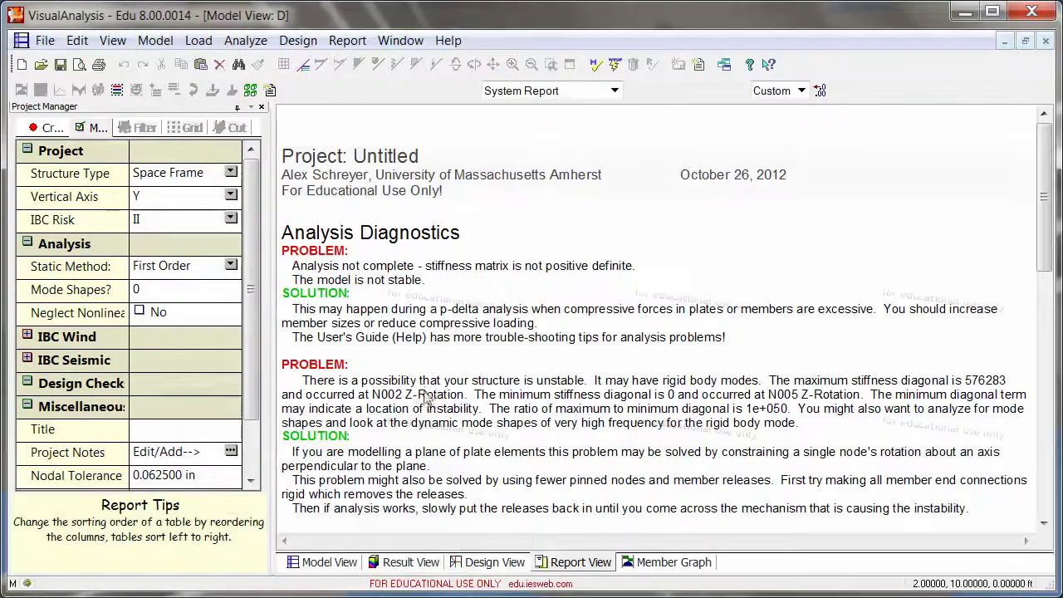
pyautogui.click(337, 565)
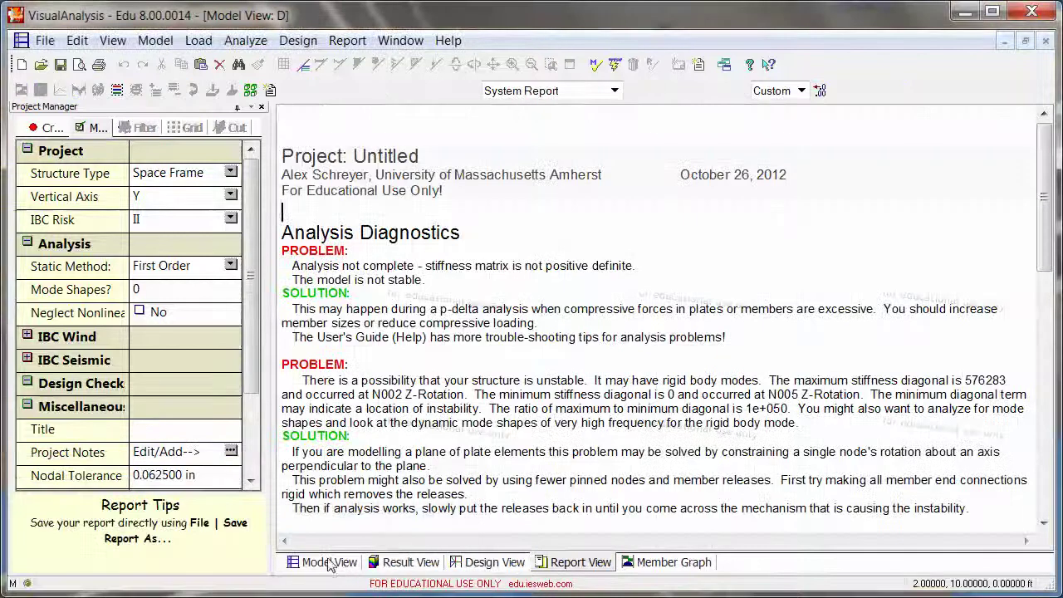
pyautogui.click(333, 563)
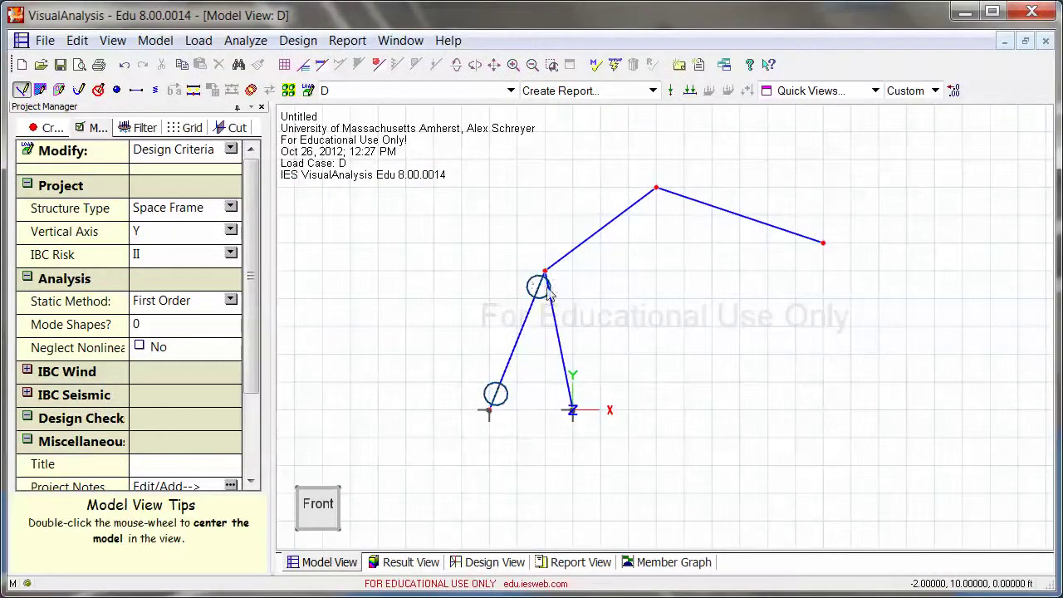
# Step: Free node N001's X displacement so it becomes Fix Y, Z, then rerun the analysis
pyautogui.click(572, 411)
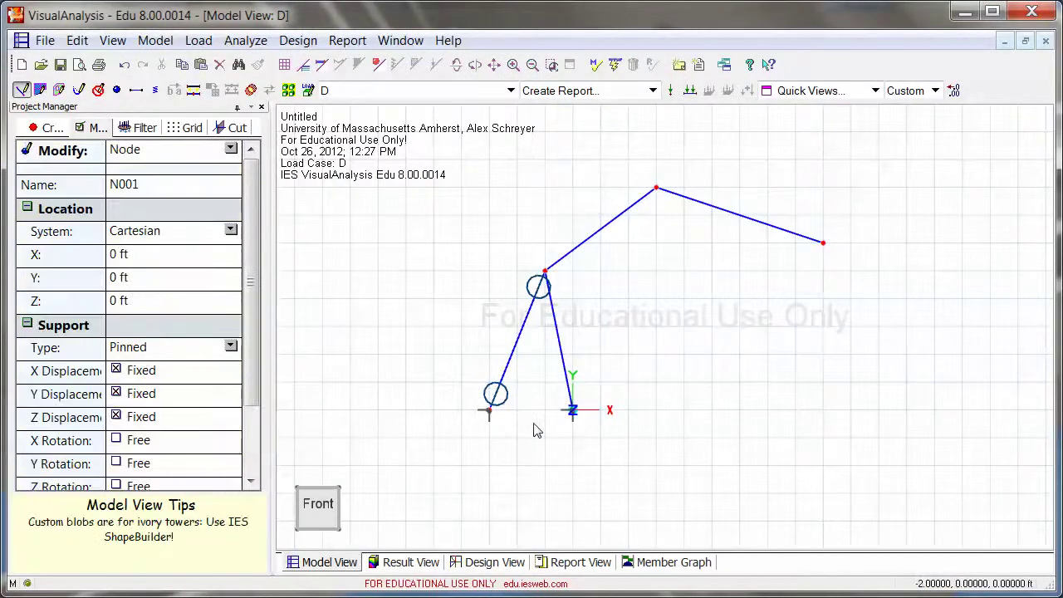
pyautogui.click(116, 370)
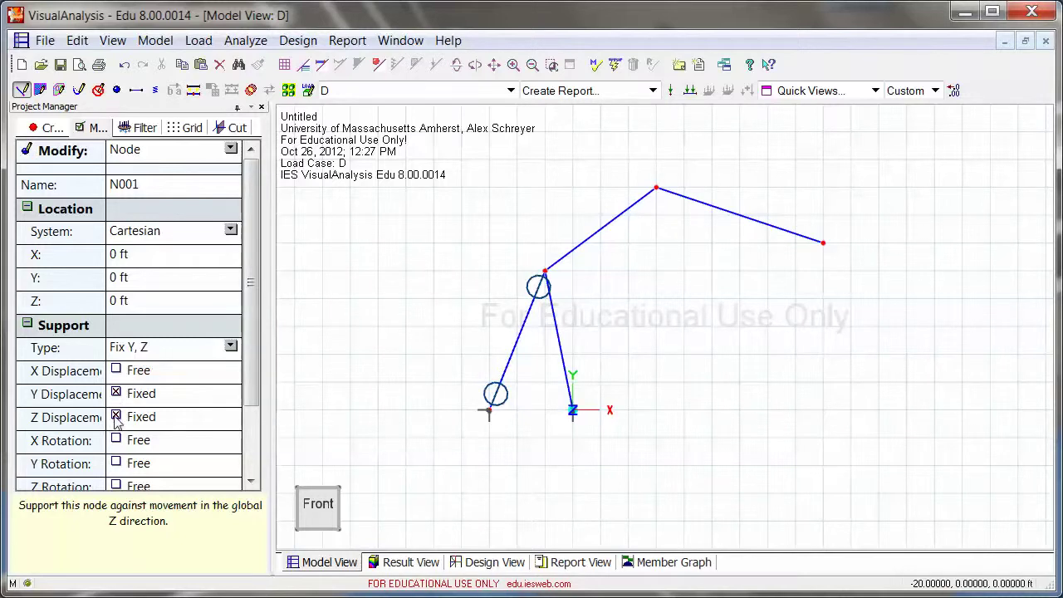
pyautogui.click(409, 563)
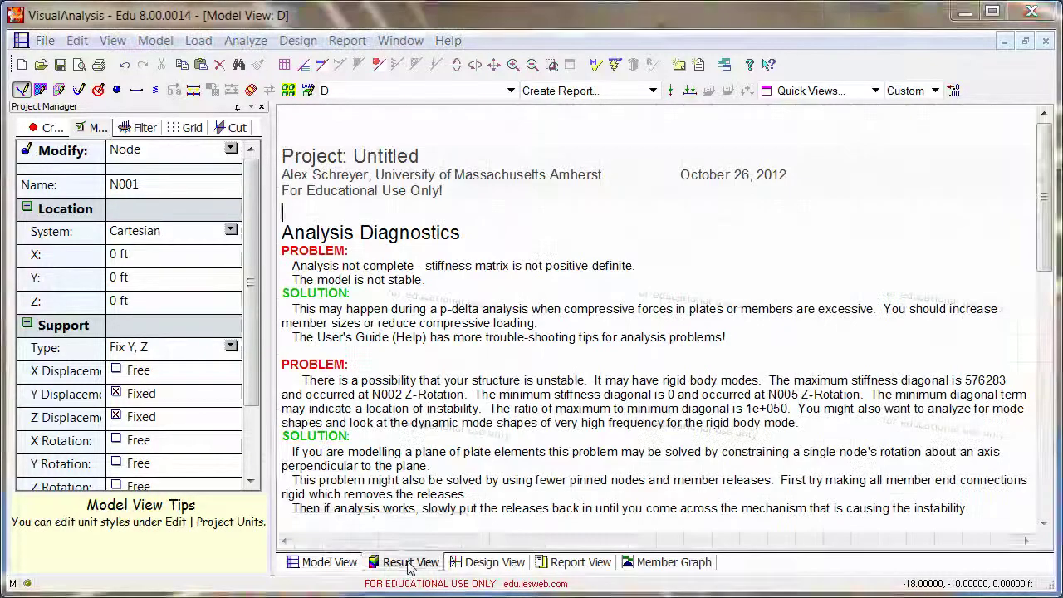
pyautogui.click(349, 563)
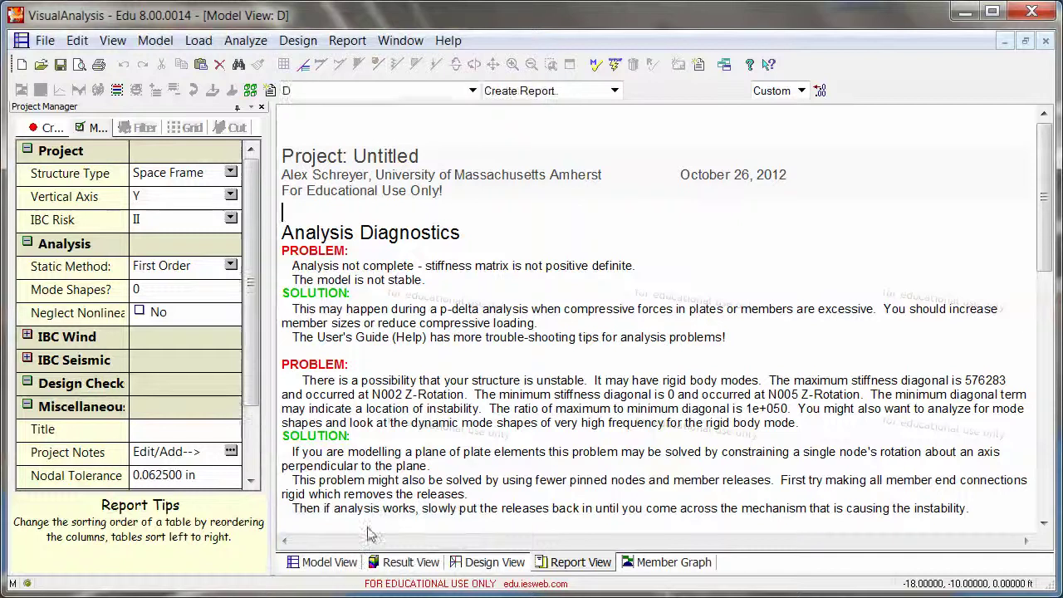
pyautogui.click(576, 392)
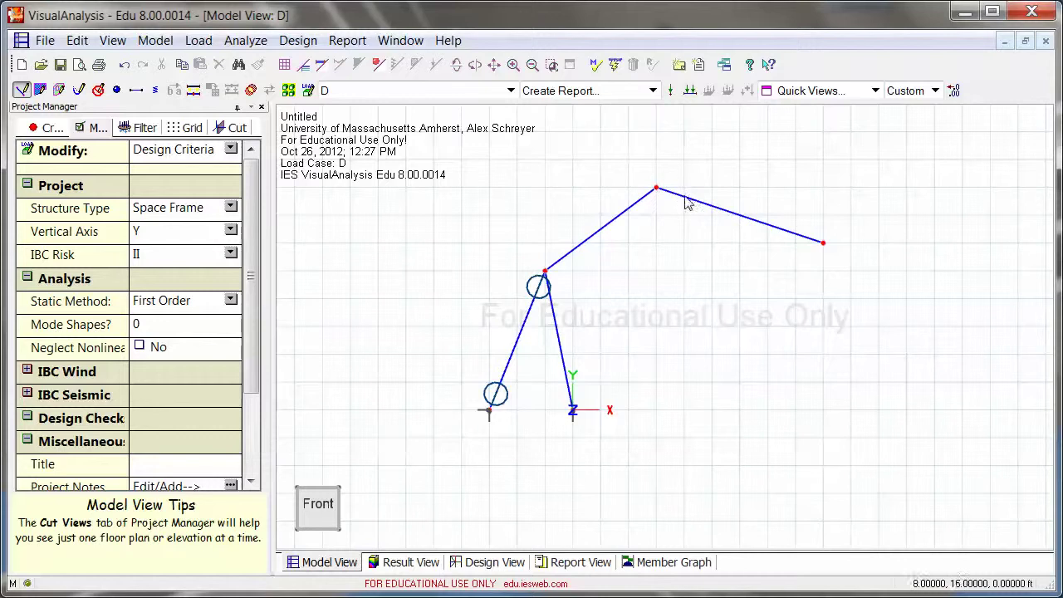
pyautogui.click(650, 201)
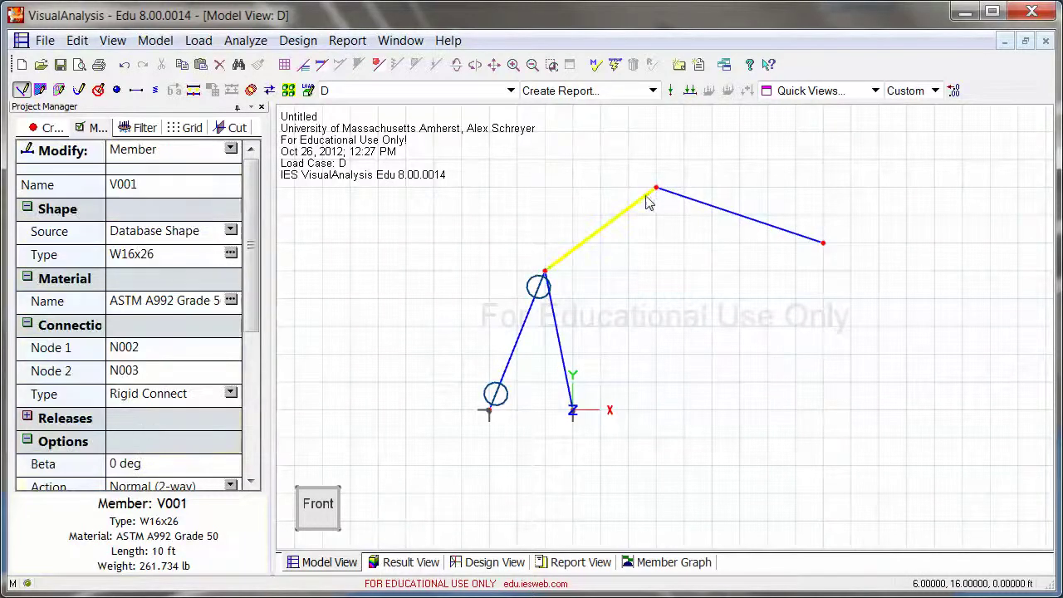
pyautogui.click(577, 280)
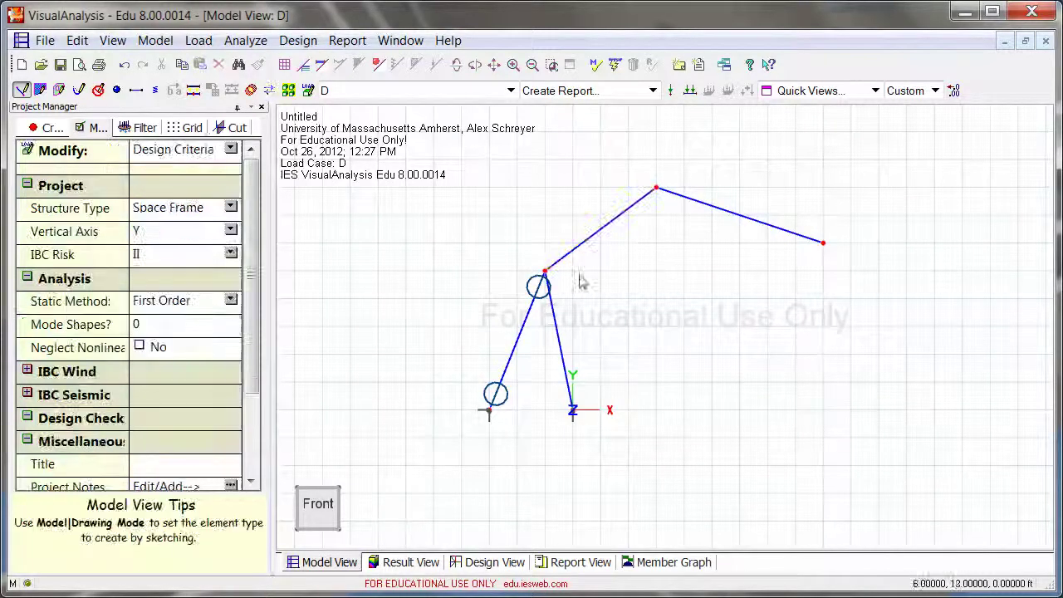
pyautogui.click(521, 338)
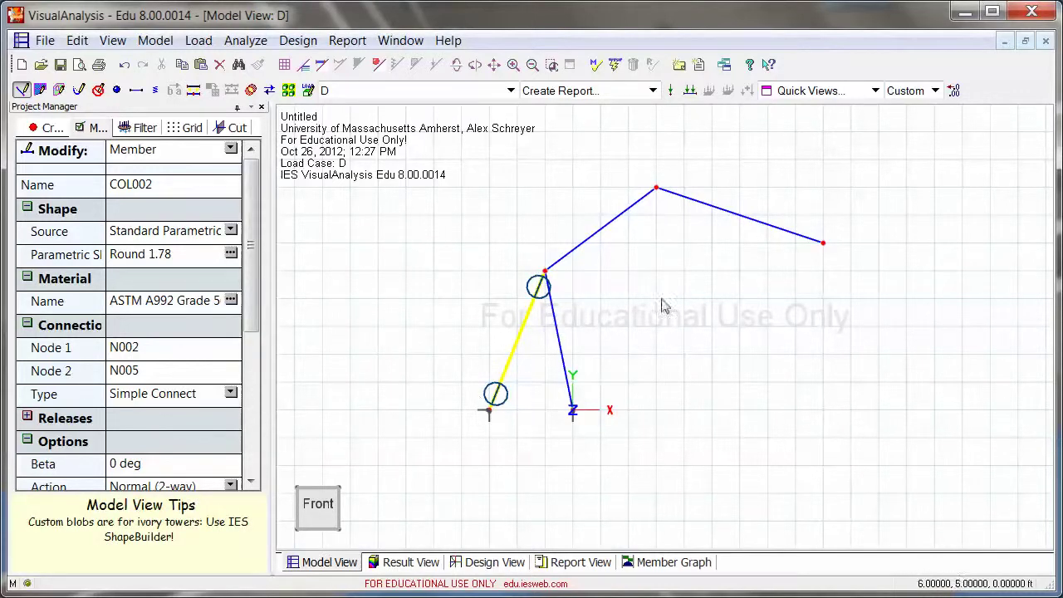
pyautogui.click(415, 241)
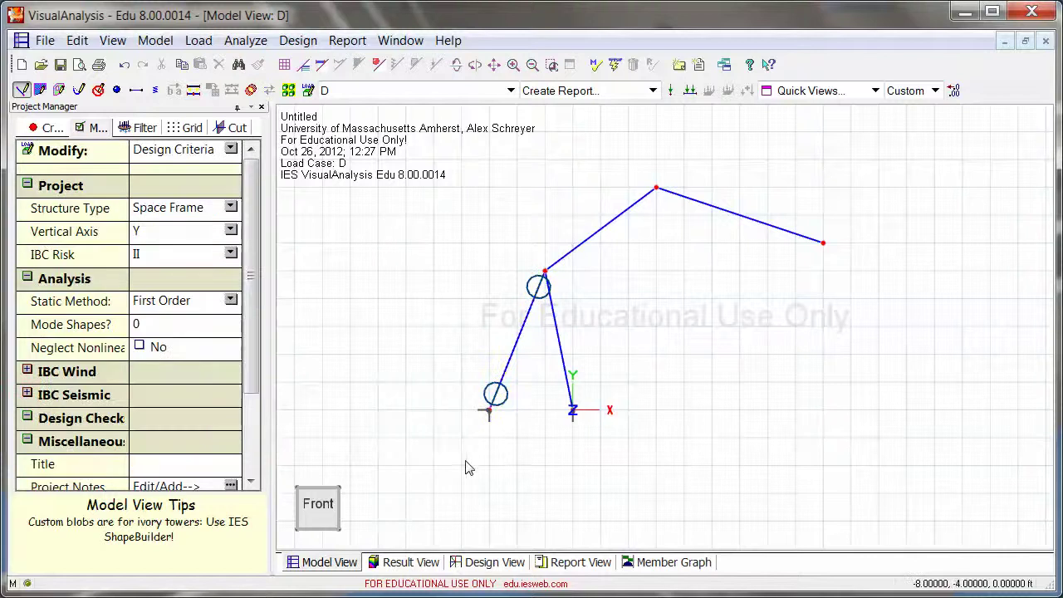